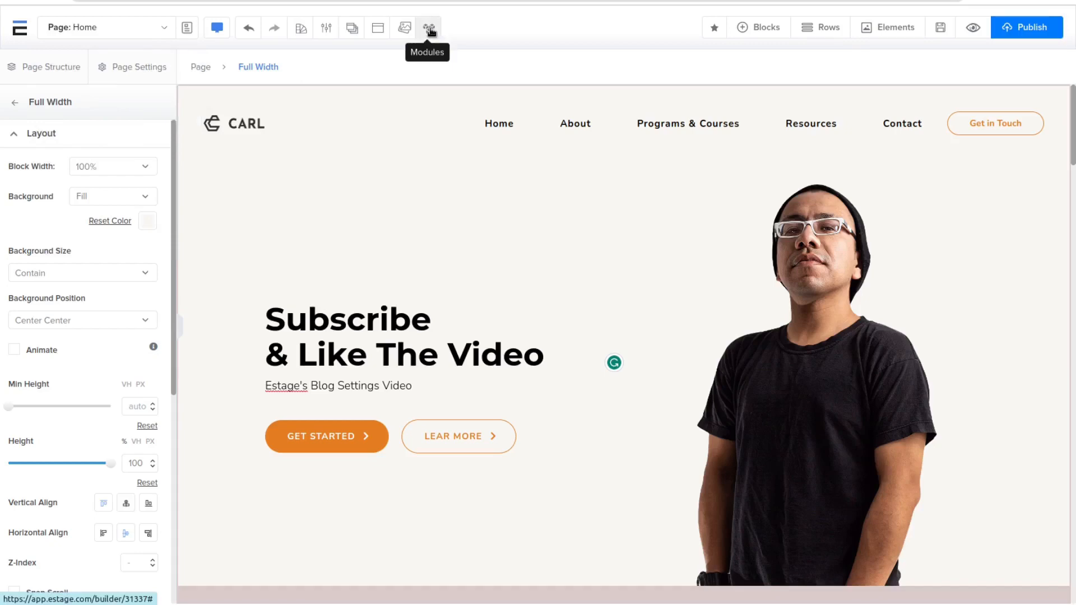
Step: Deactivate the Blog module on the Modules page, activate it again, and return to the page editor
left_click(430, 29)
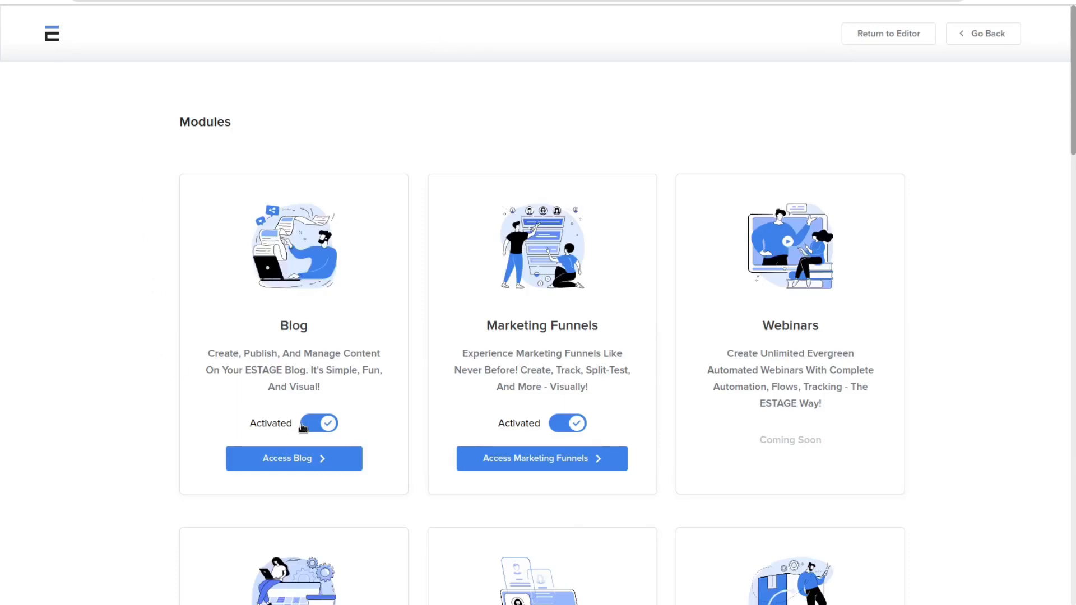
left_click(322, 428)
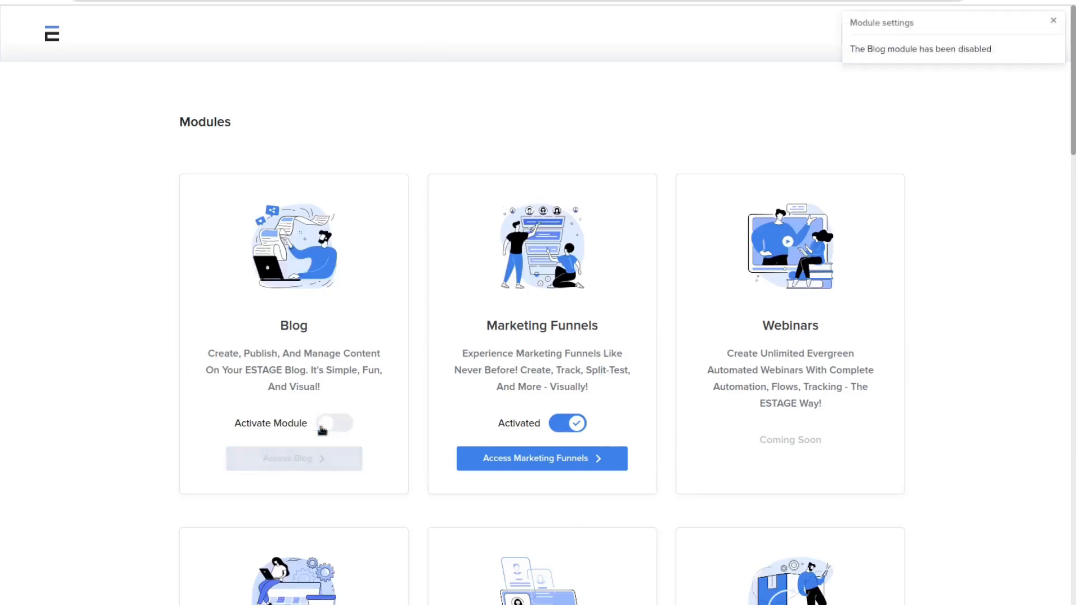
left_click(322, 429)
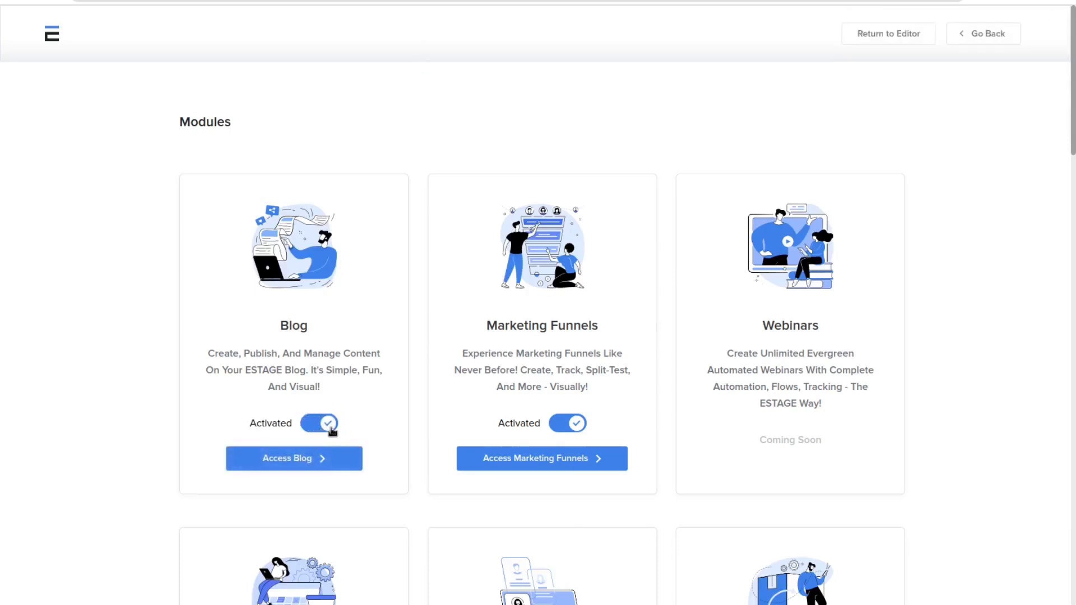
left_click(905, 38)
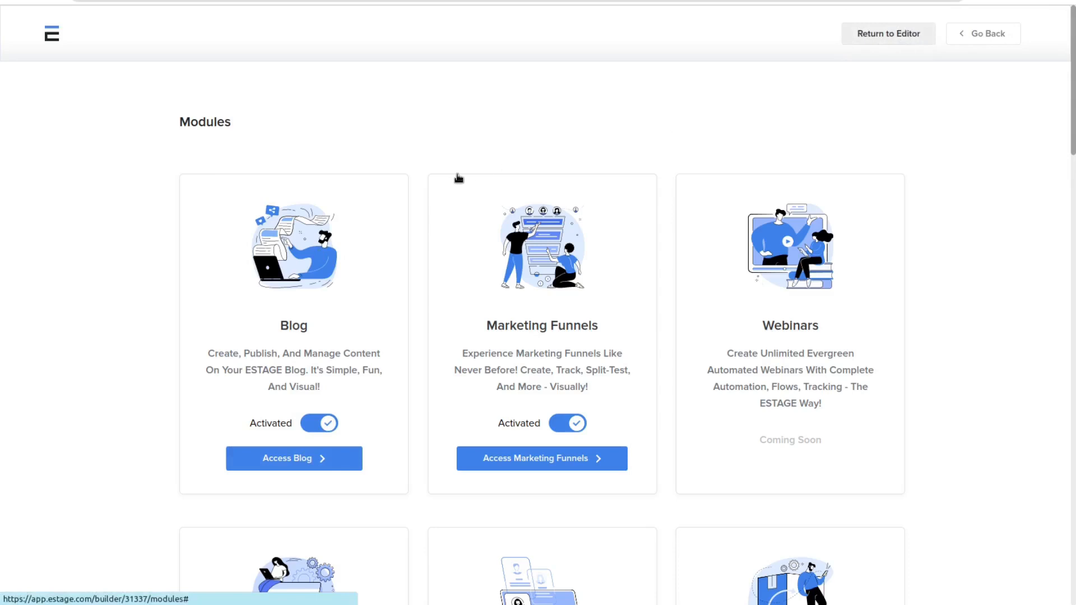
Step: Open the Blog module from the editor's module list and go to its blog settings
left_click(157, 27)
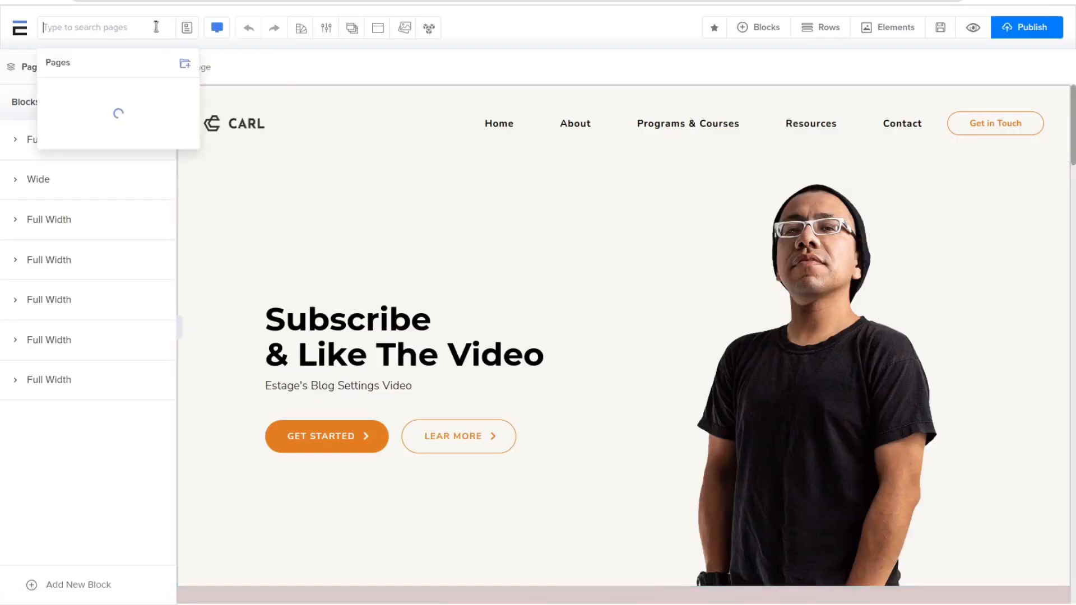
left_click(144, 62)
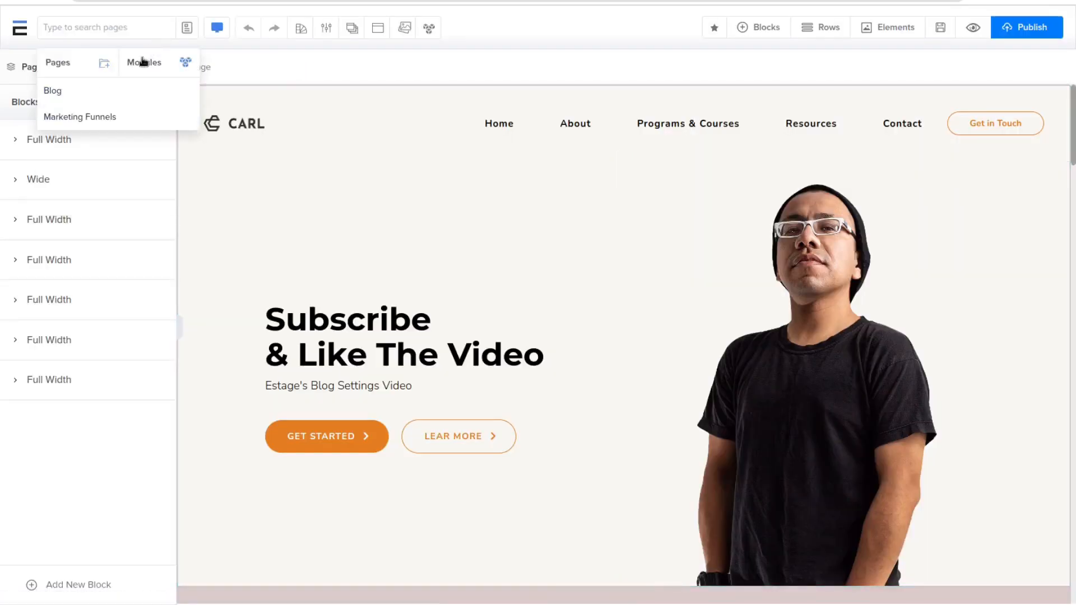
left_click(107, 89)
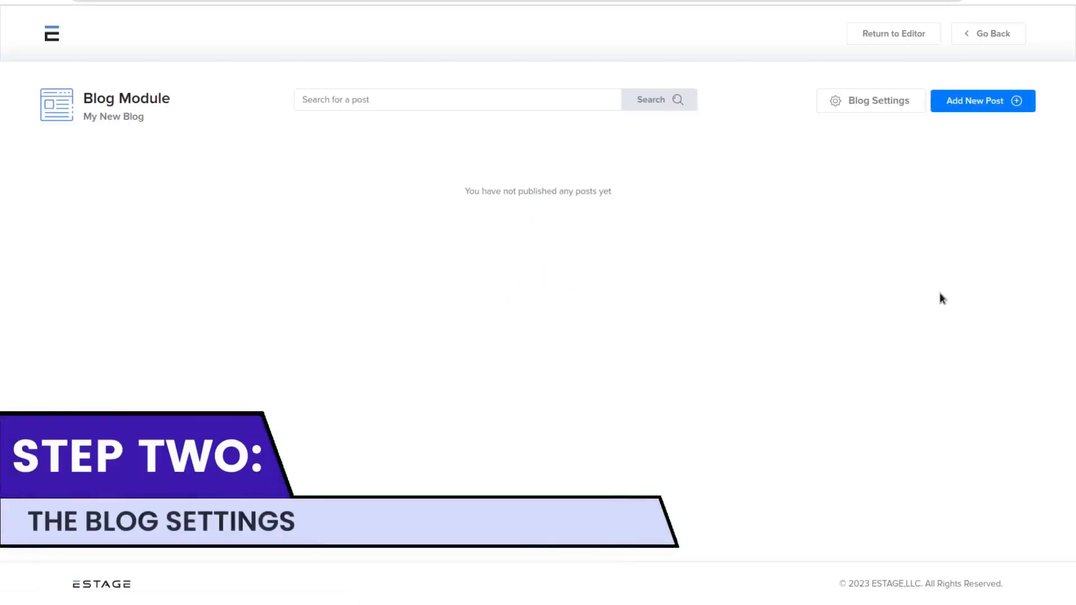
left_click(893, 111)
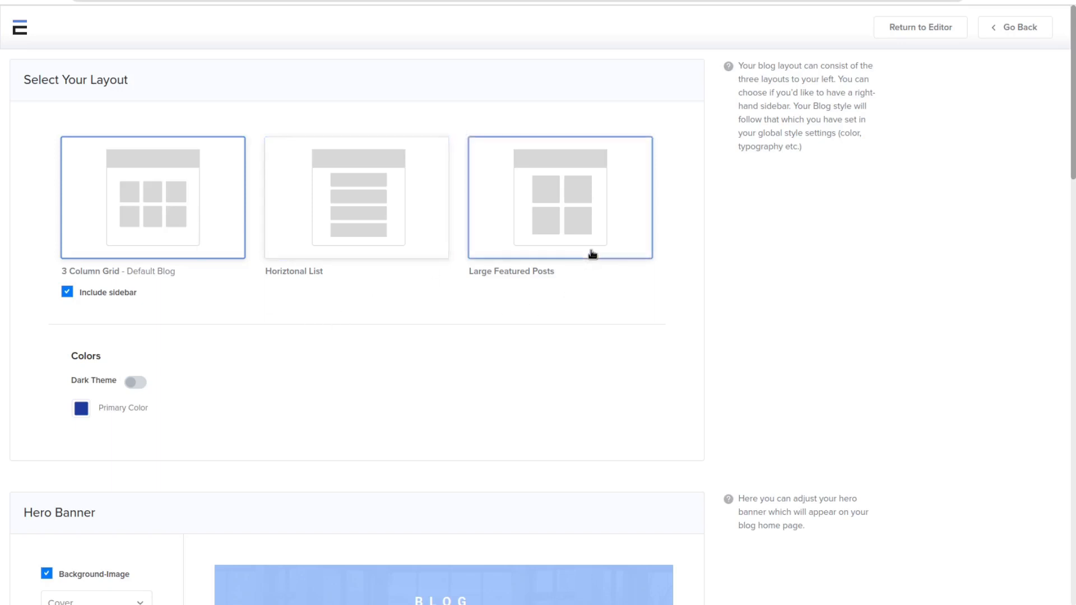
Step: Keep the sidebar included in the 3 Column Grid layout and set the blog's primary color to orange FCB045
left_click(67, 293)
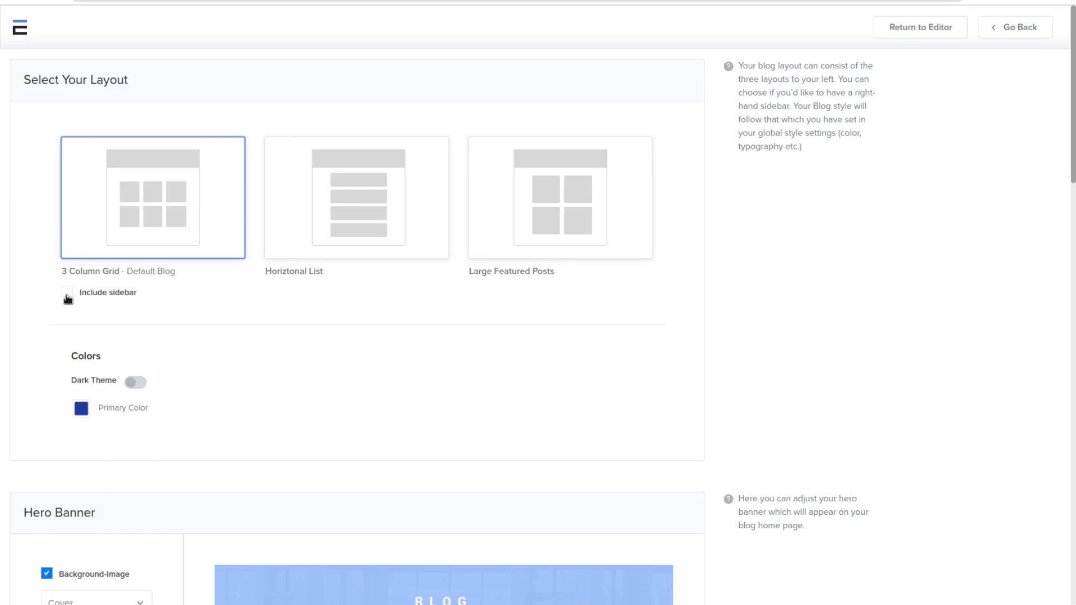
left_click(67, 293)
left_click(81, 413)
left_click(31, 370)
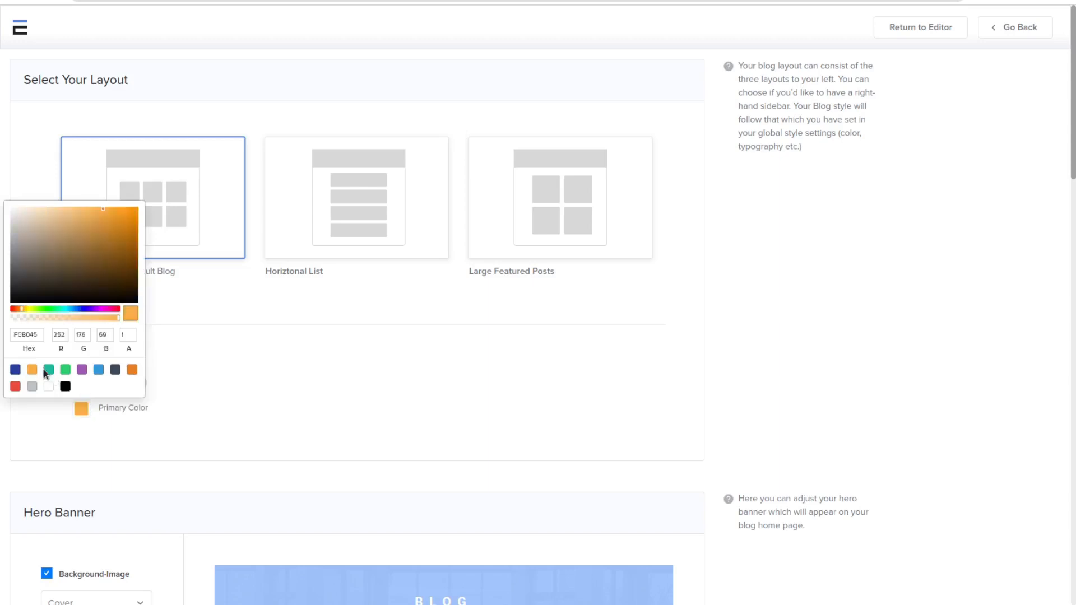
left_click(157, 110)
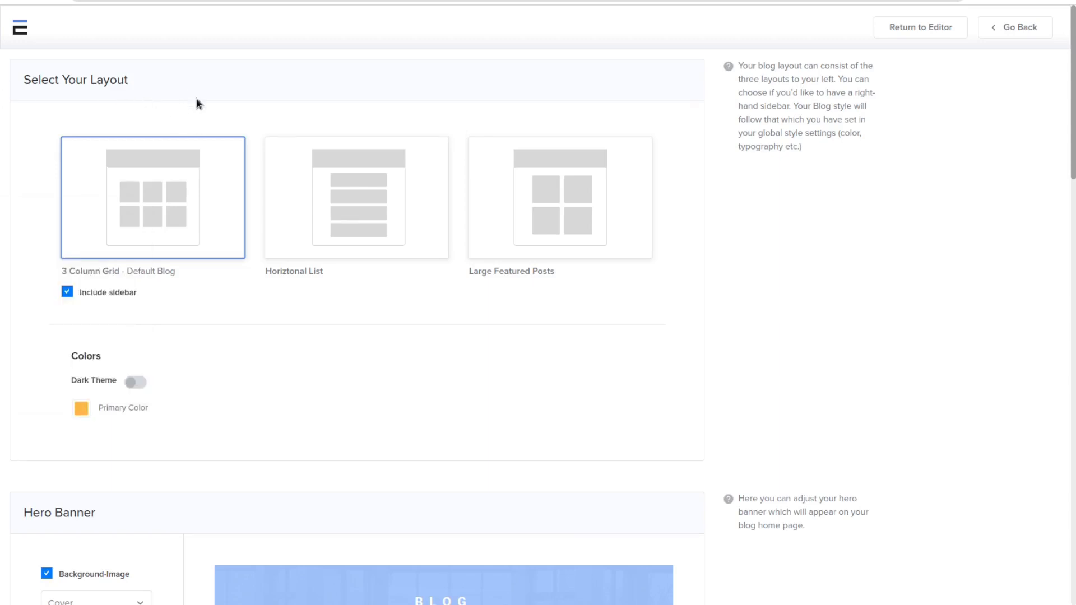
Step: Change the hero banner's overlay color to purple, keeping the background image enabled
scroll(196, 99, "down", 7)
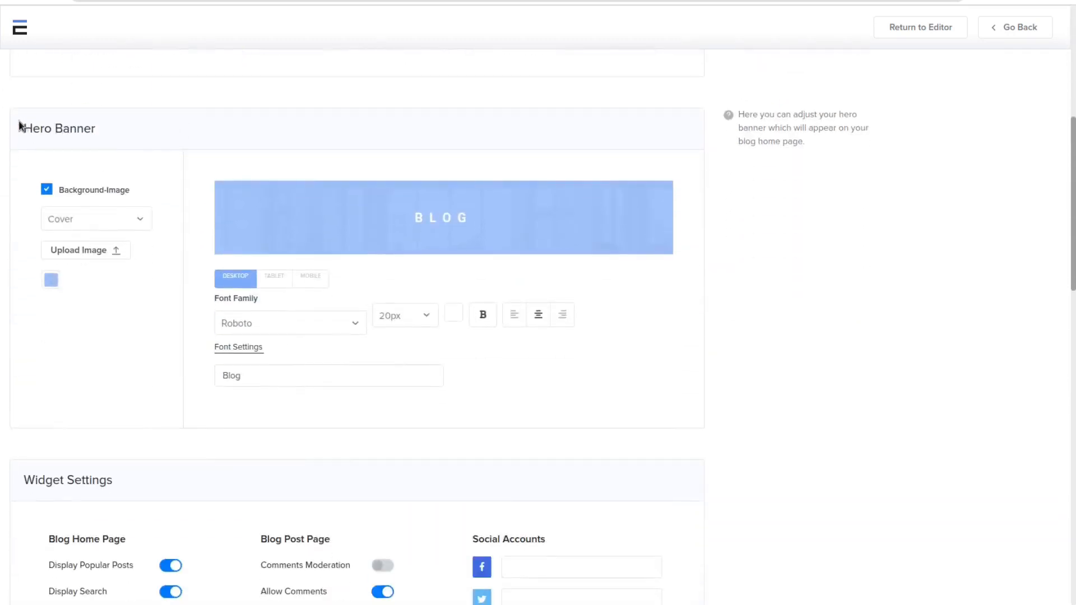
left_click_drag(20, 122, 110, 130)
left_click(220, 170)
left_click(66, 194)
left_click(74, 194)
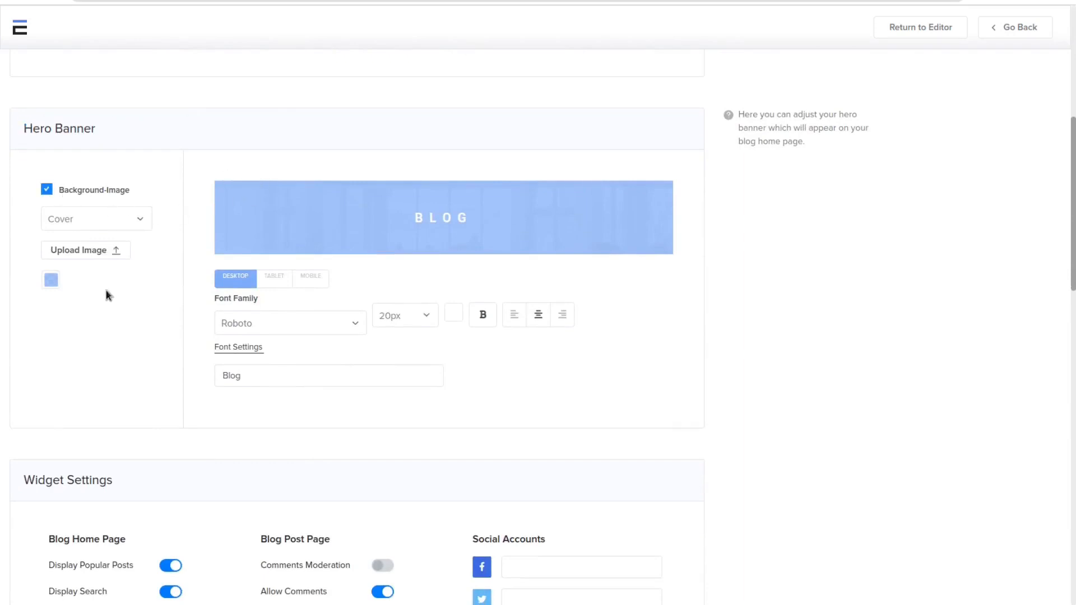
left_click(51, 281)
left_click(98, 340)
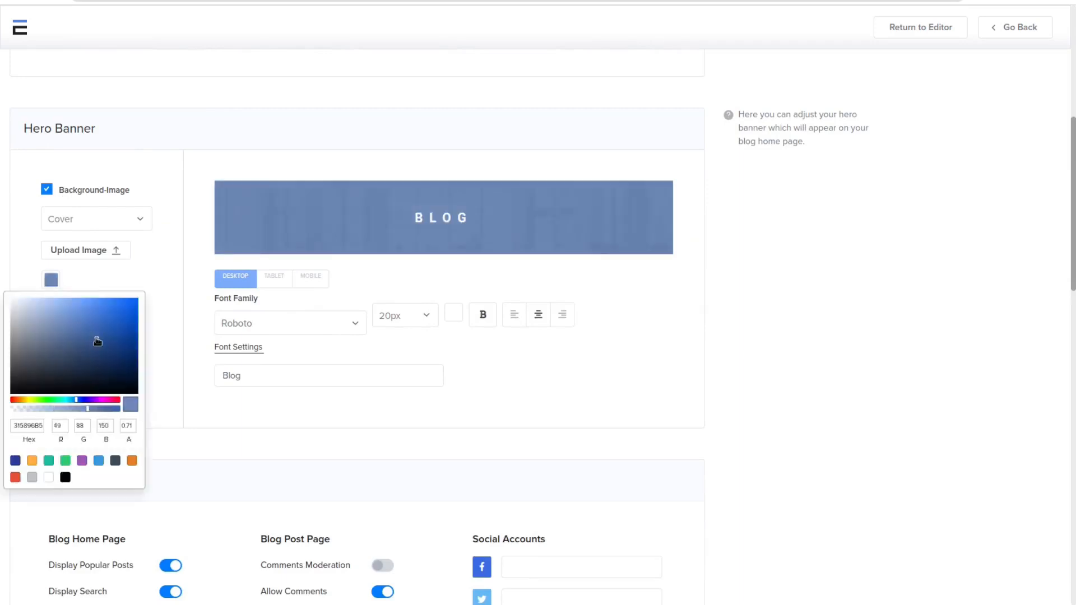
left_click_drag(98, 341, 91, 317)
left_click(98, 400)
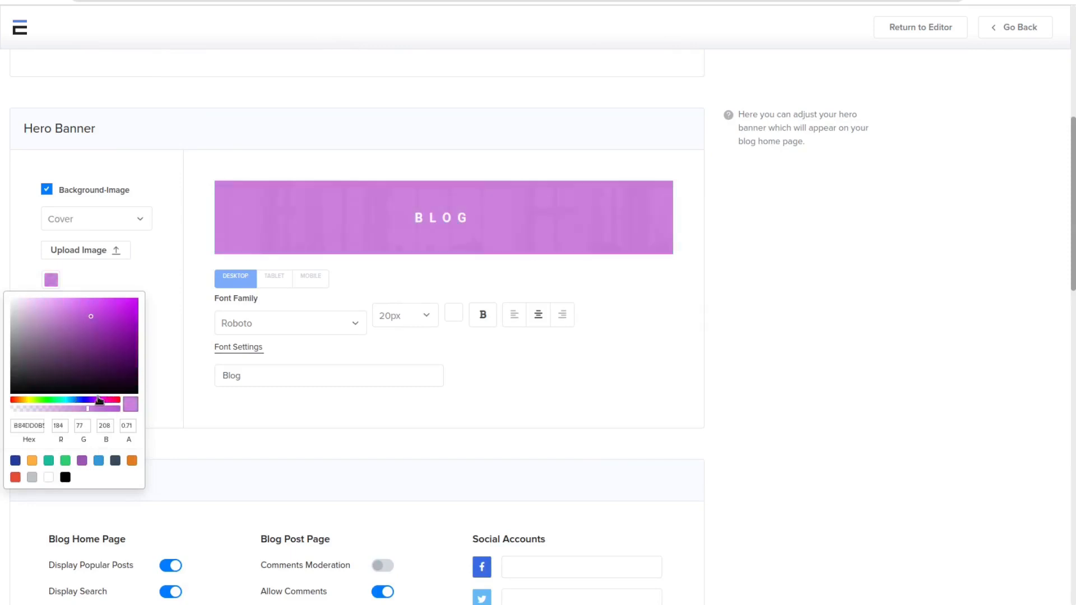
left_click(109, 328)
left_click(176, 311)
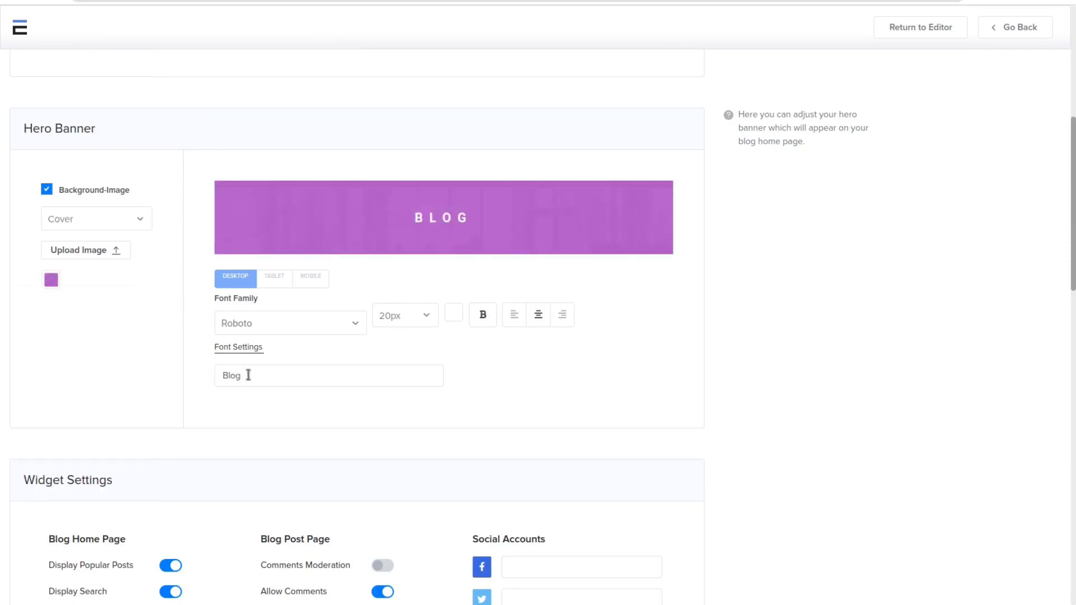
Step: Replace the hero banner's title text with "Subscribe Blog"
left_click_drag(245, 375, 221, 374)
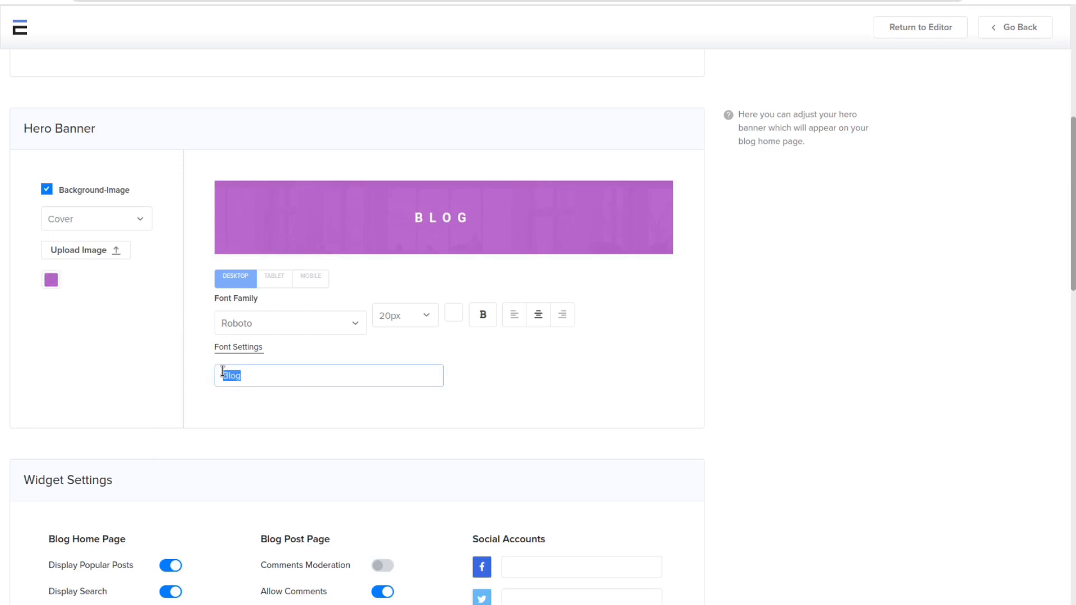
type("Sub")
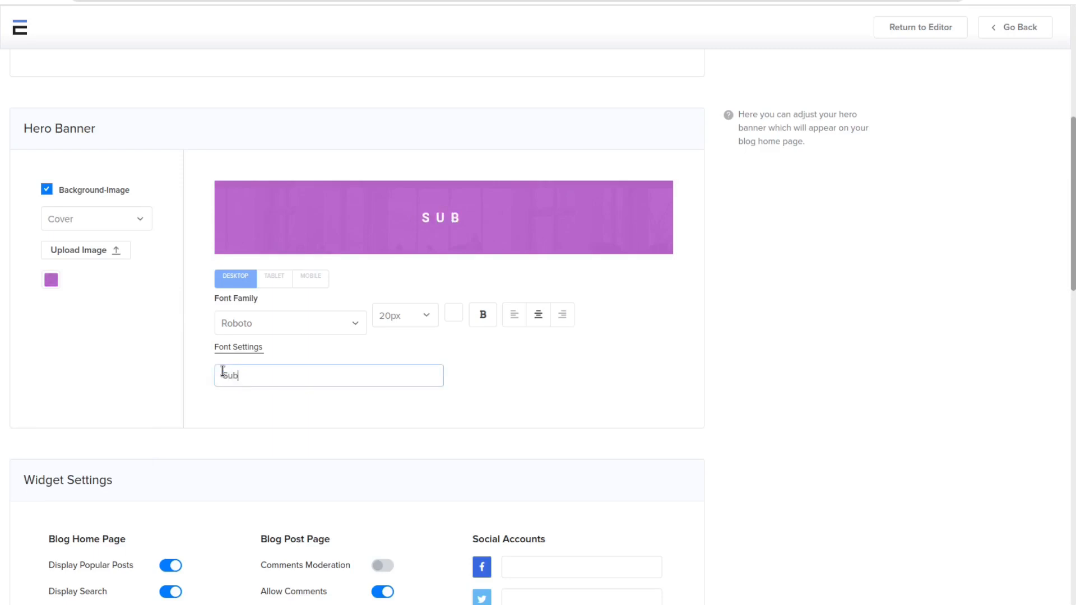
type("scribe Blog")
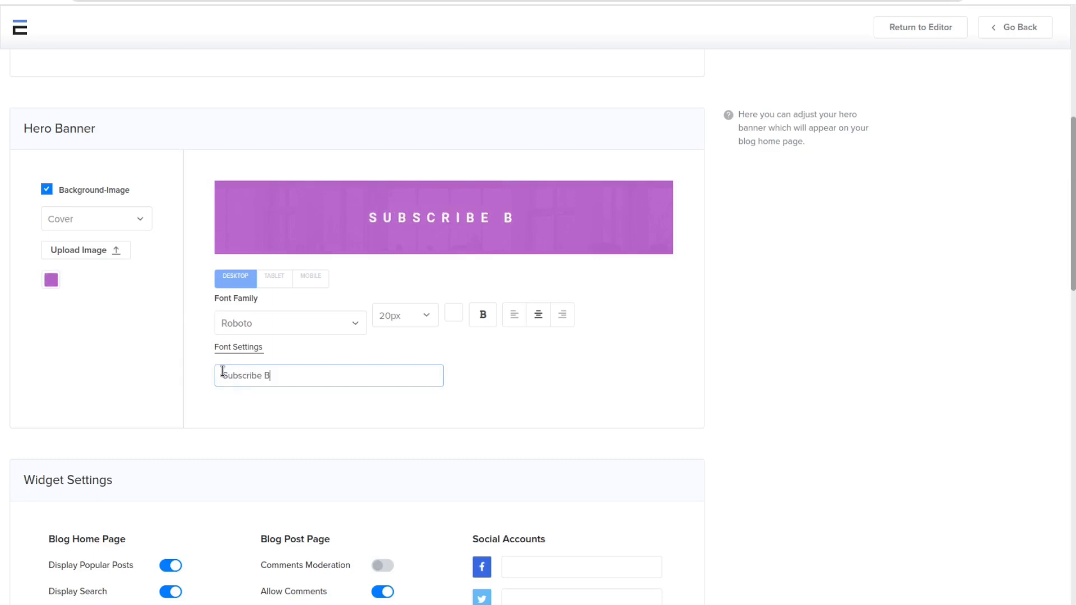
Step: Set the desktop banner title's font family to Poppins and its size to 16px
left_click(307, 324)
scroll(267, 420, "up", 1)
left_click(268, 430)
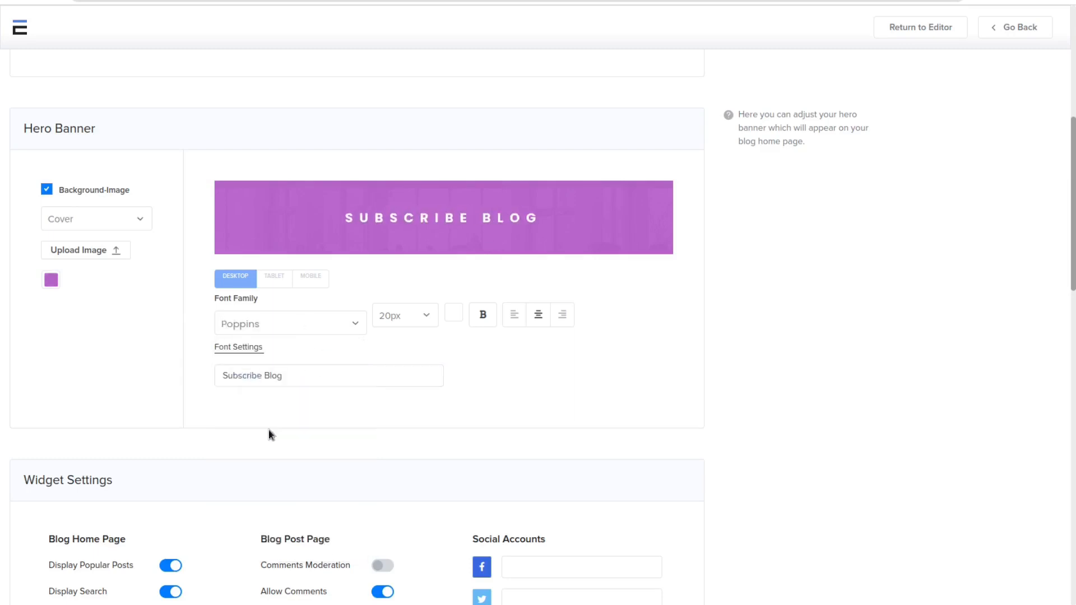
left_click(427, 315)
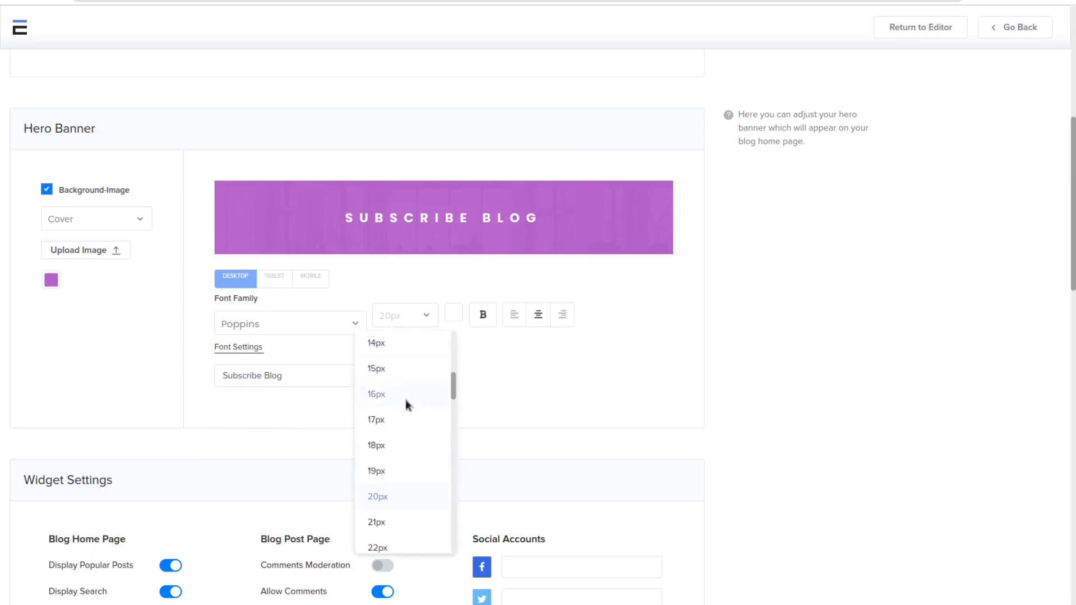
left_click(407, 402)
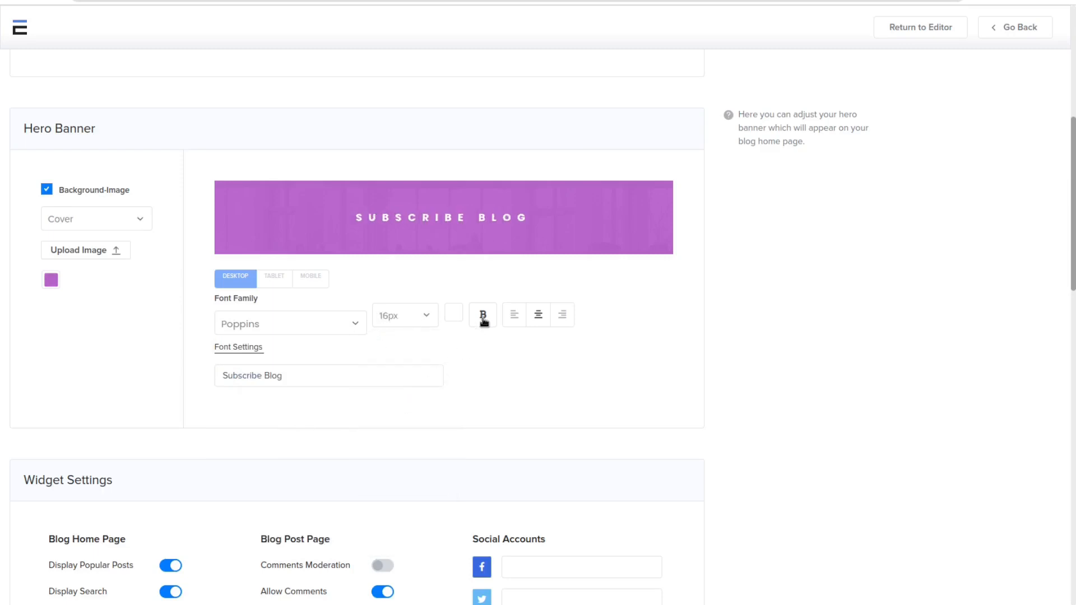
Step: Try left and right alignment on the desktop banner title and restore the centered alignment
left_click(451, 320)
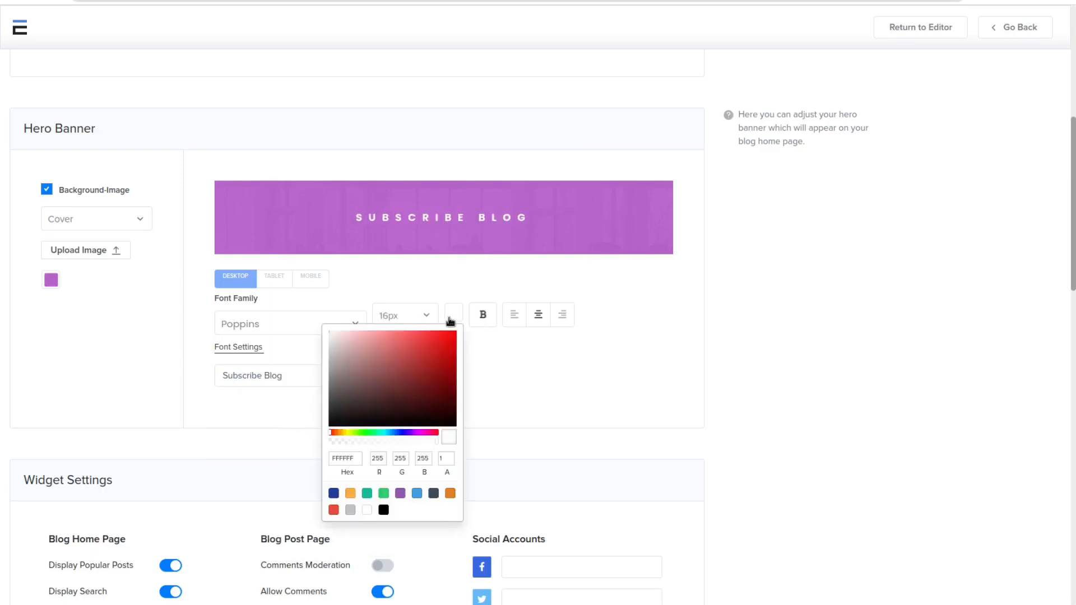
left_click_drag(429, 373, 286, 278)
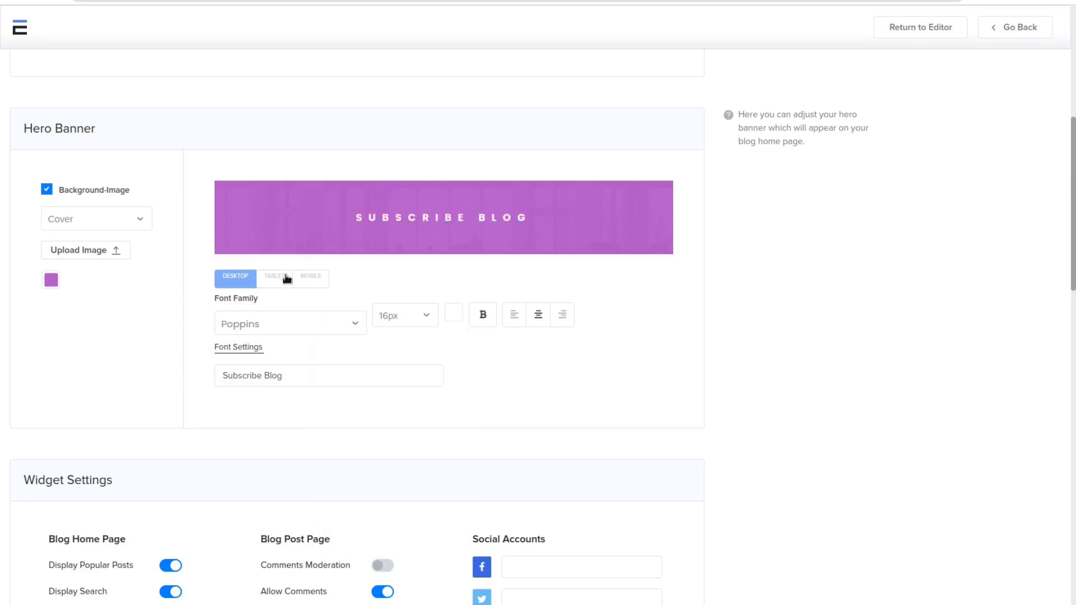
left_click(515, 317)
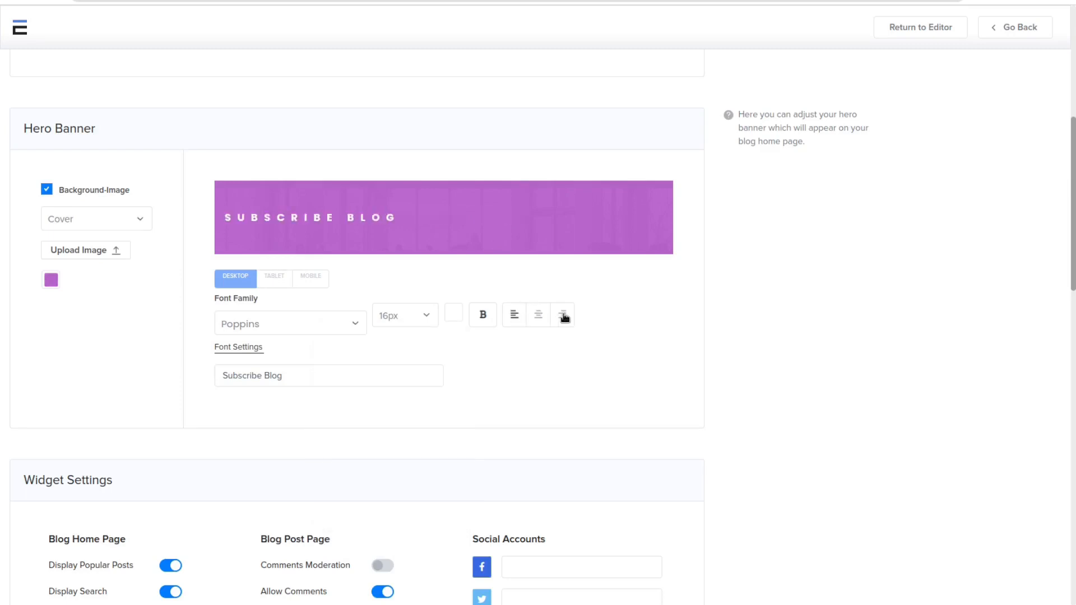
left_click(562, 315)
left_click(539, 318)
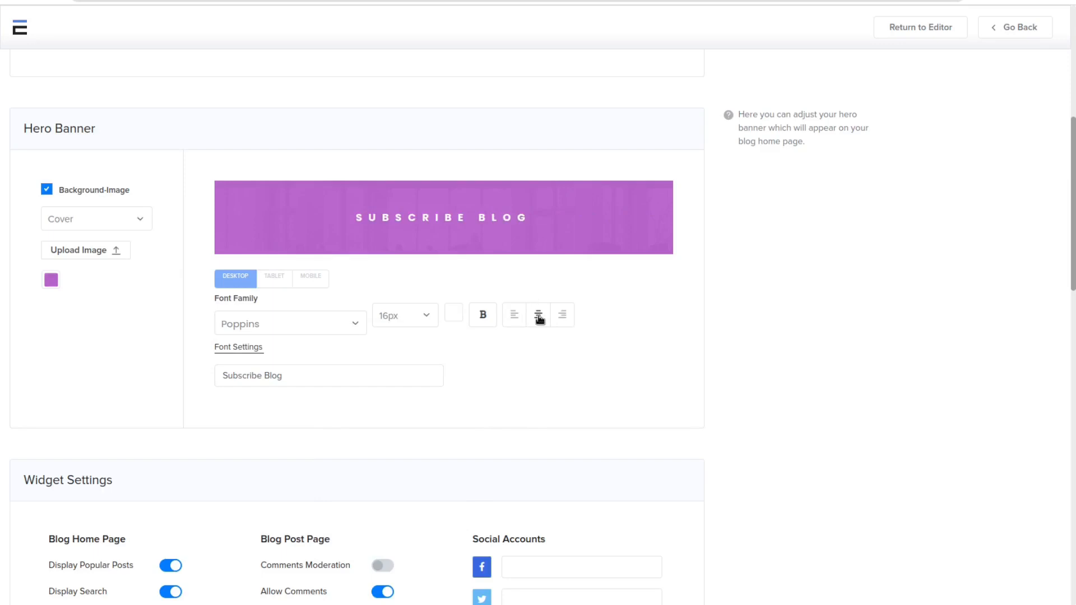
Step: Compare the banner title's font settings across the desktop, tablet and mobile views, including the tablet font choices
left_click(273, 282)
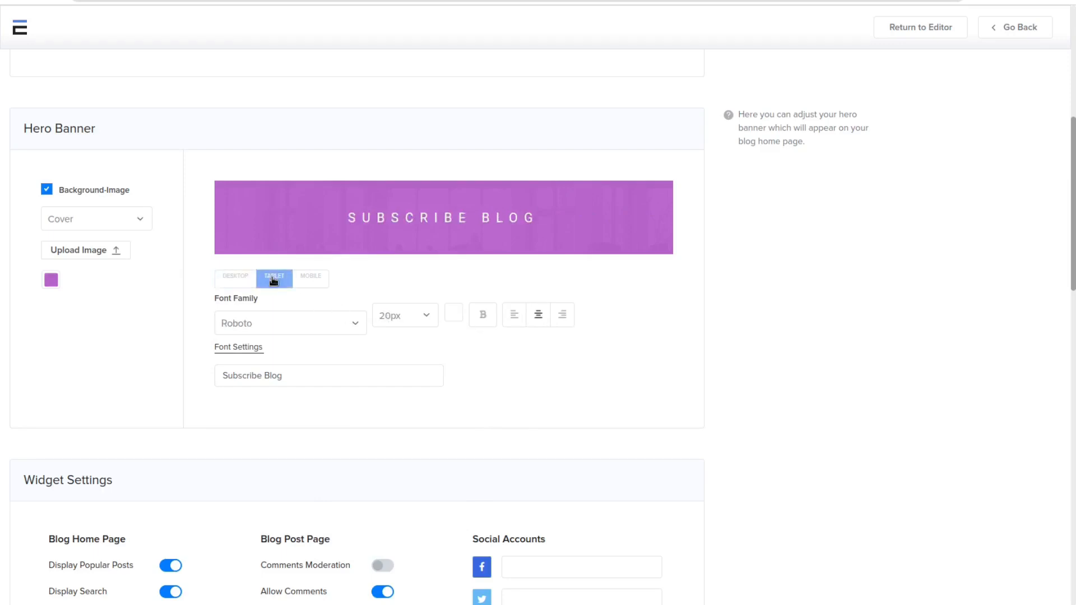
left_click(309, 281)
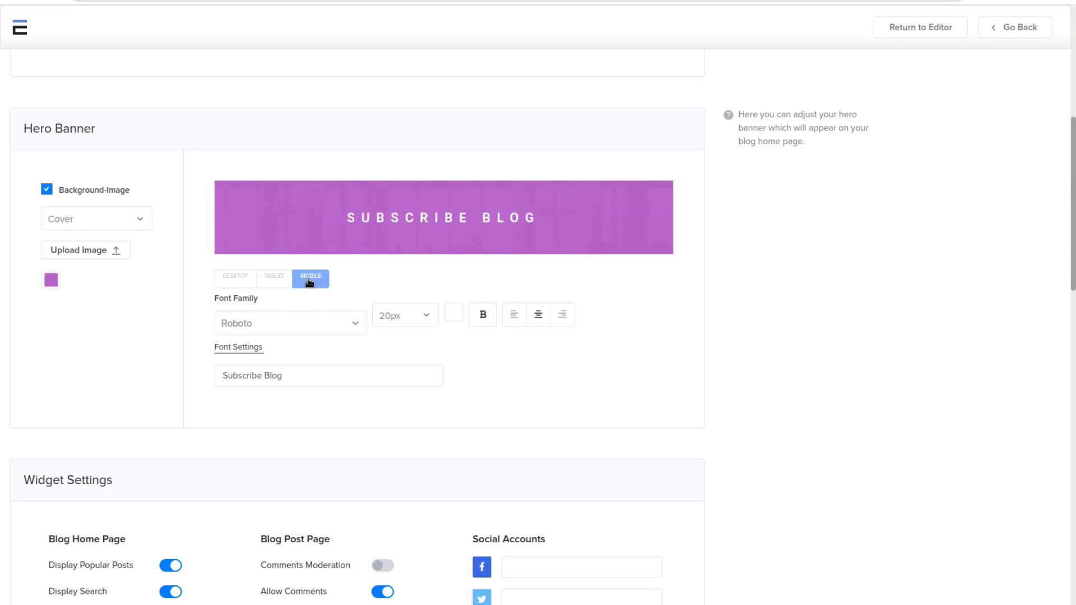
left_click(275, 280)
left_click(239, 282)
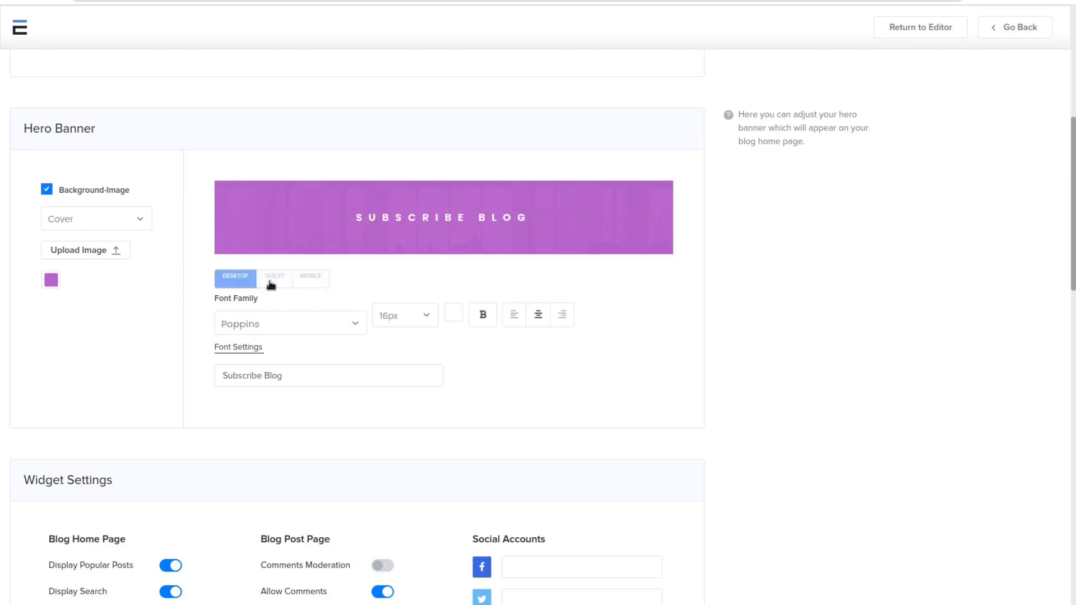
left_click(271, 283)
left_click(258, 328)
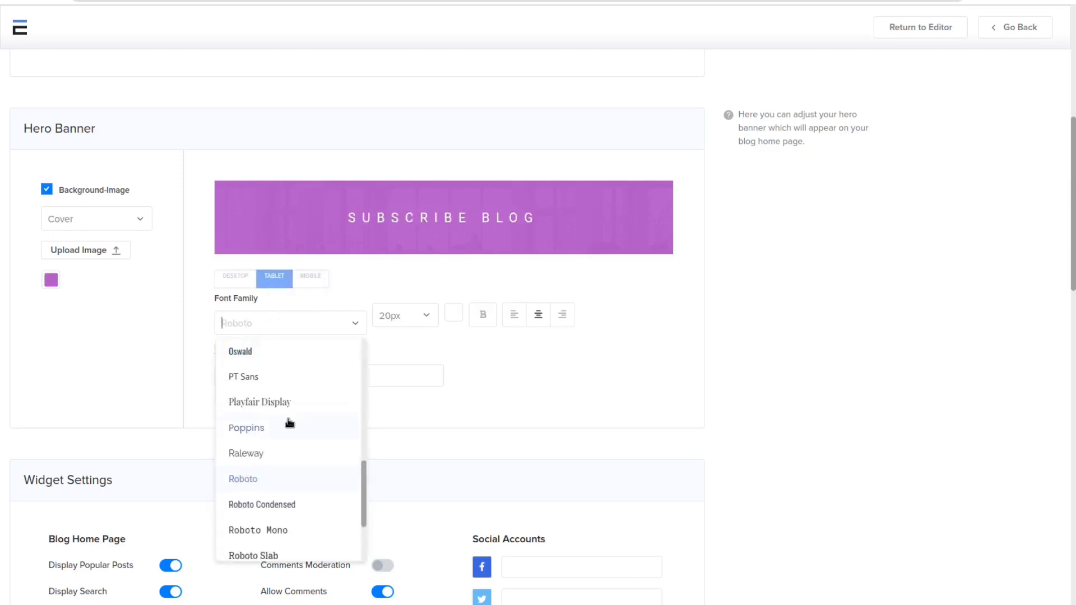
left_click(617, 362)
Step: Turn off Display Latest Posts and Display Search for the blog home page in the widget settings
scroll(617, 364, "down", 2)
scroll(289, 306, "up", 3)
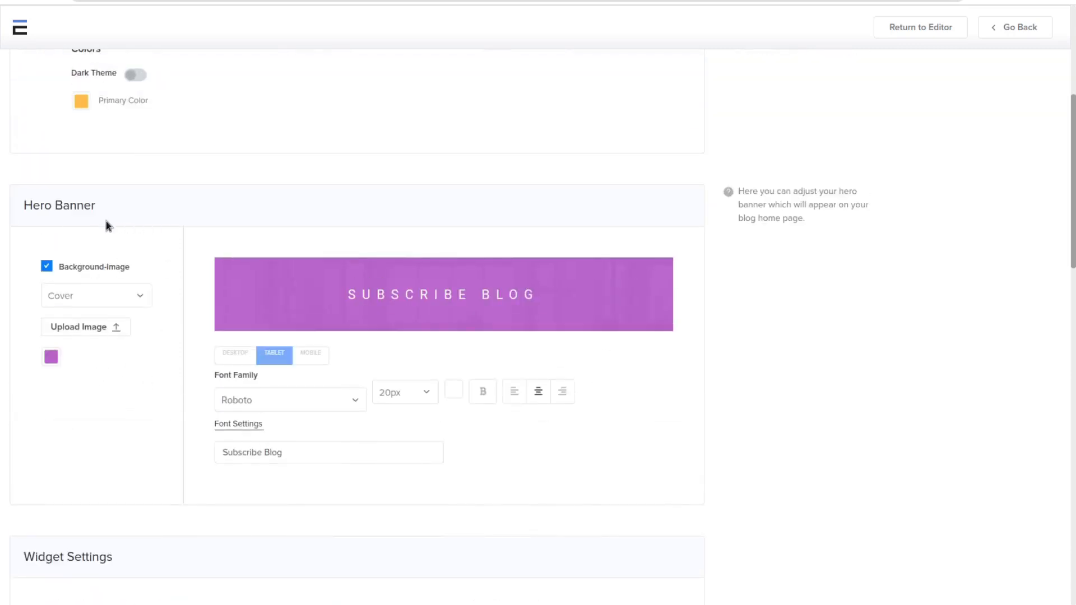
scroll(166, 268, "down", 5)
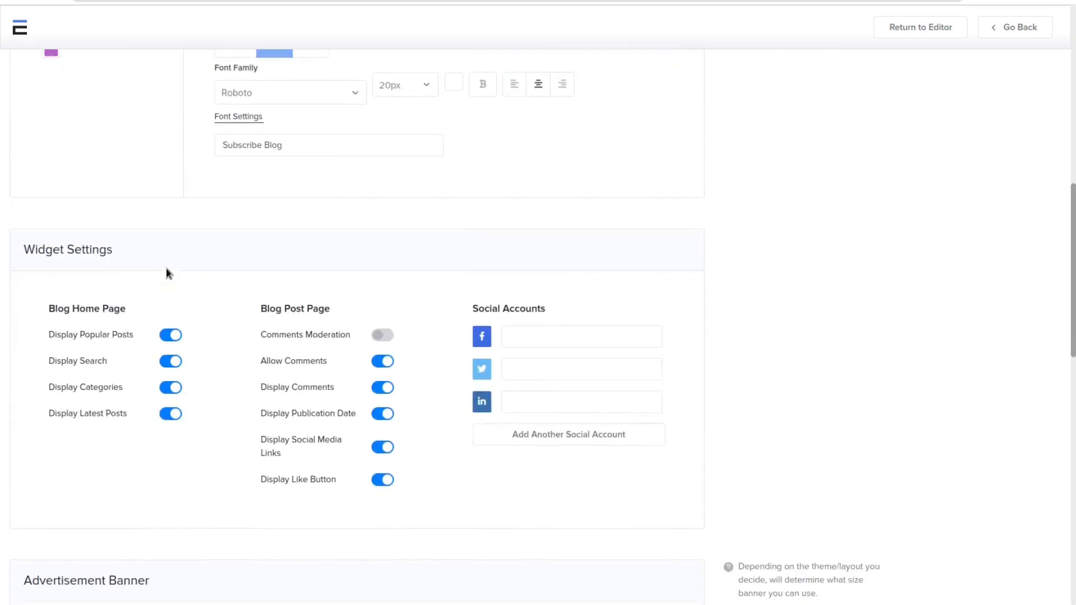
left_click_drag(156, 250, 5, 250)
left_click(26, 284)
scroll(26, 284, "down", 2)
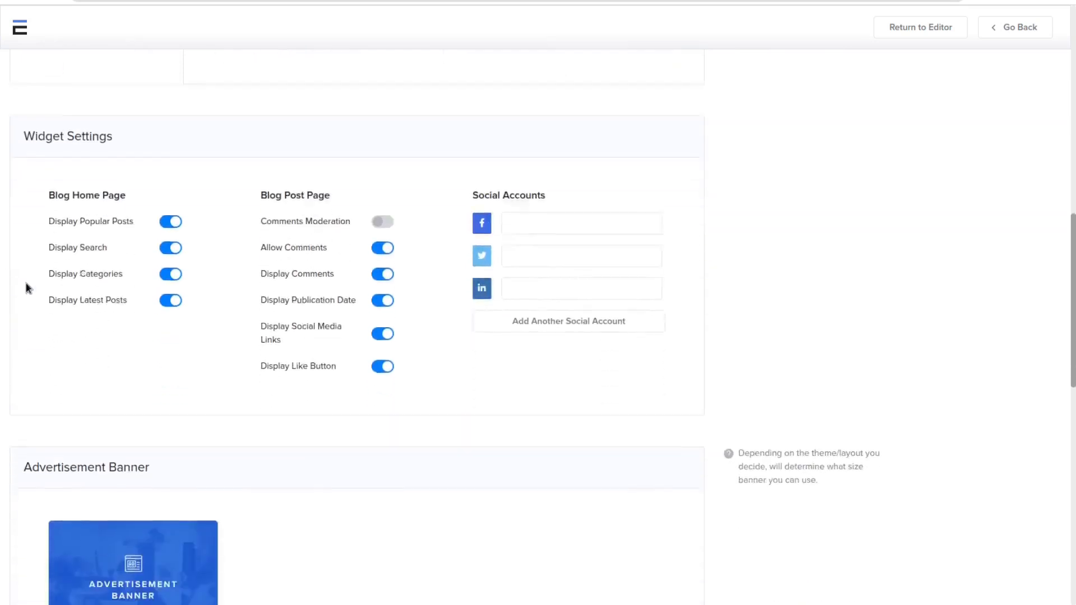
scroll(26, 288, "up", 1)
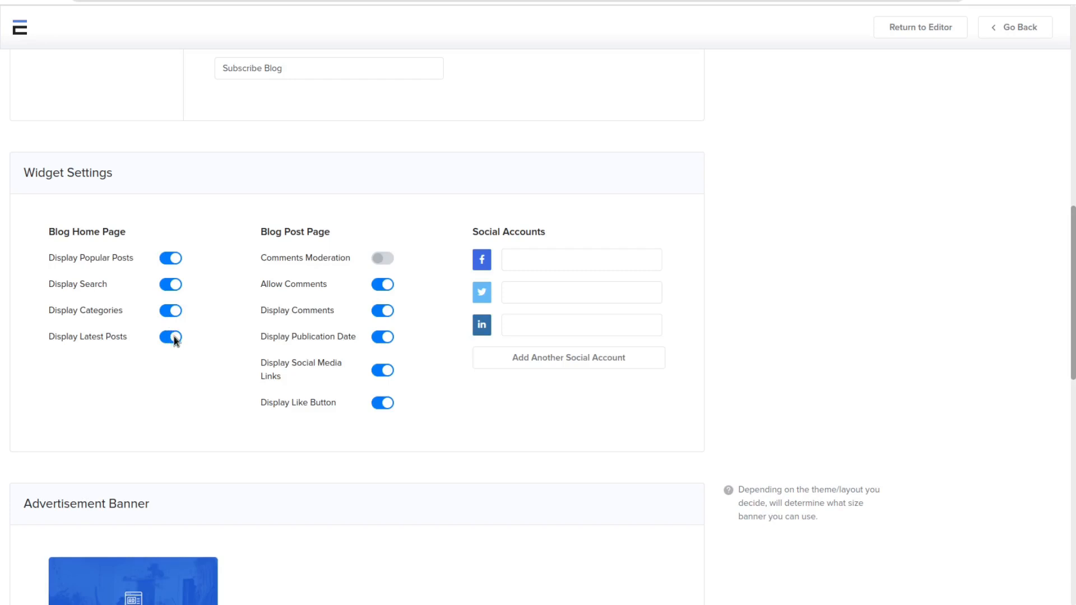
left_click(174, 285)
Step: Turn off Display Comments, Display Publication Date and Display Social Media Links for the blog post page
left_click(385, 310)
left_click(385, 374)
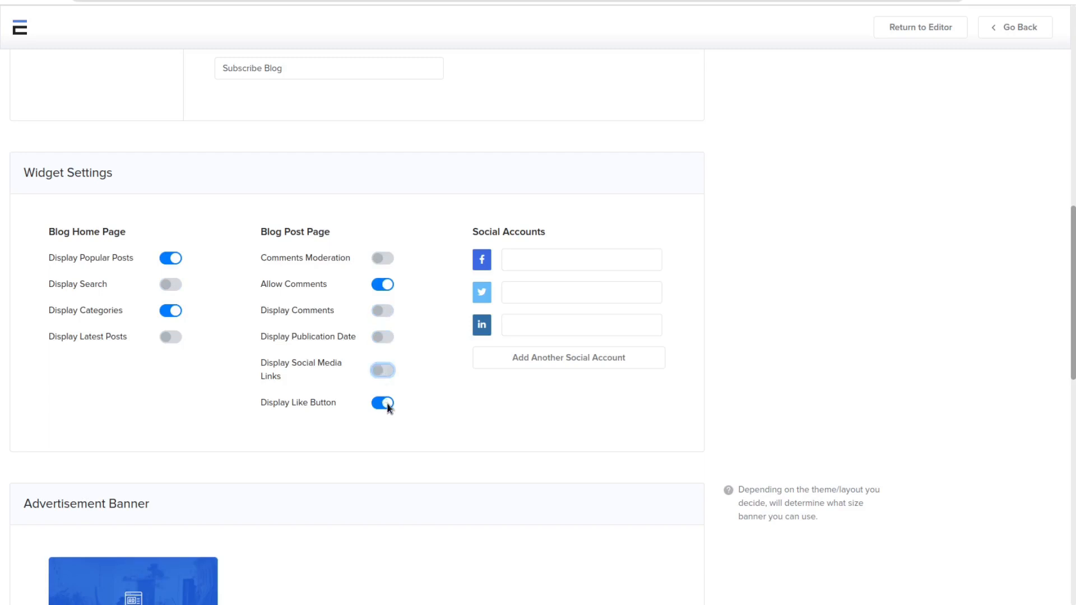
Step: Remove the Twitter and LinkedIn entries from the social accounts in the widget settings
left_click(426, 416)
left_click(566, 261)
left_click(563, 295)
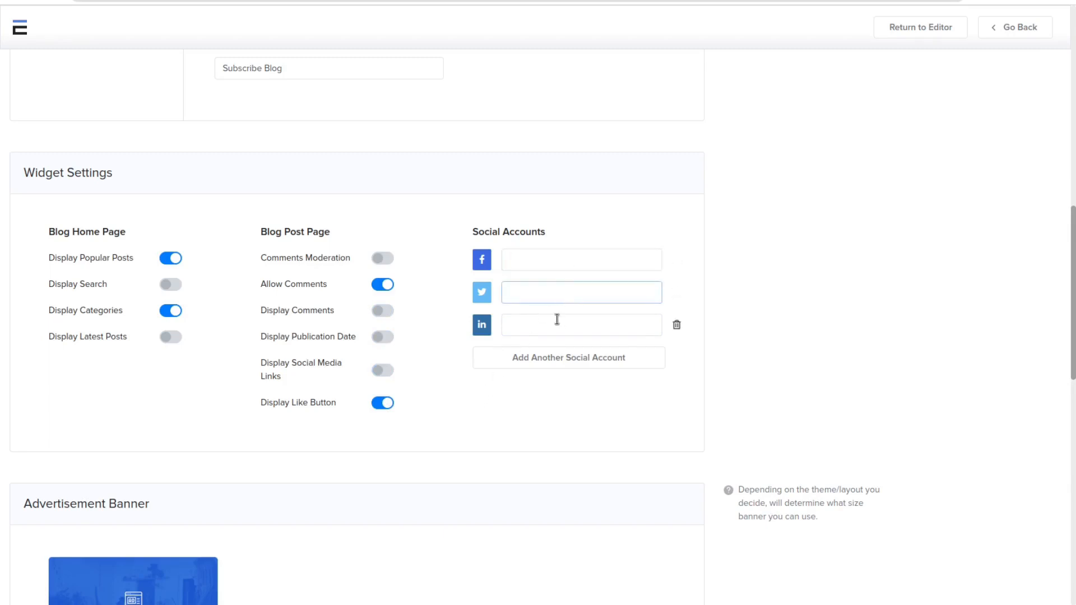
left_click(557, 320)
left_click(677, 293)
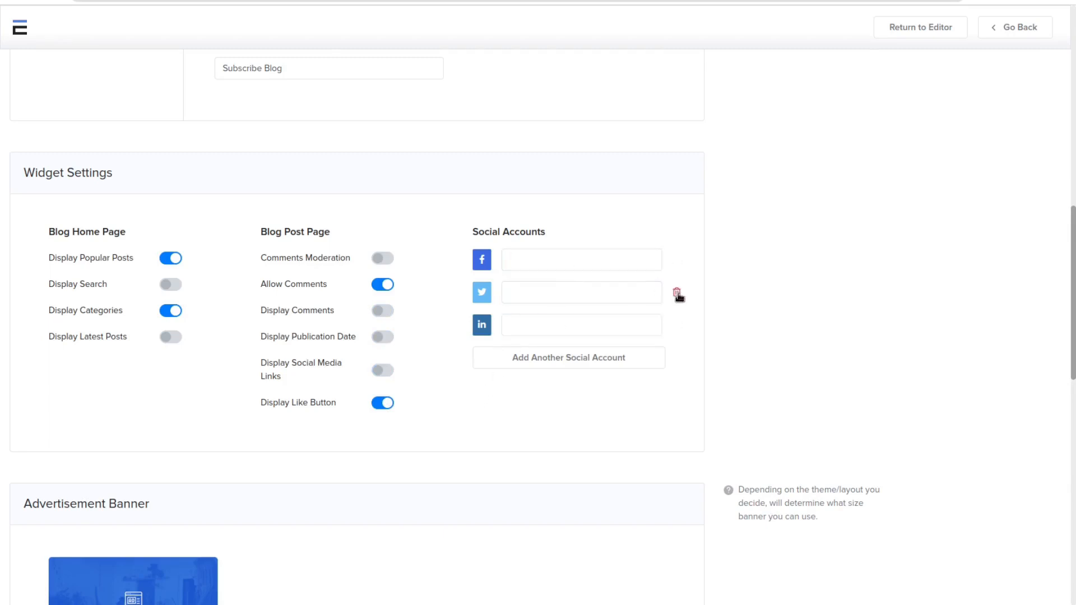
left_click(677, 294)
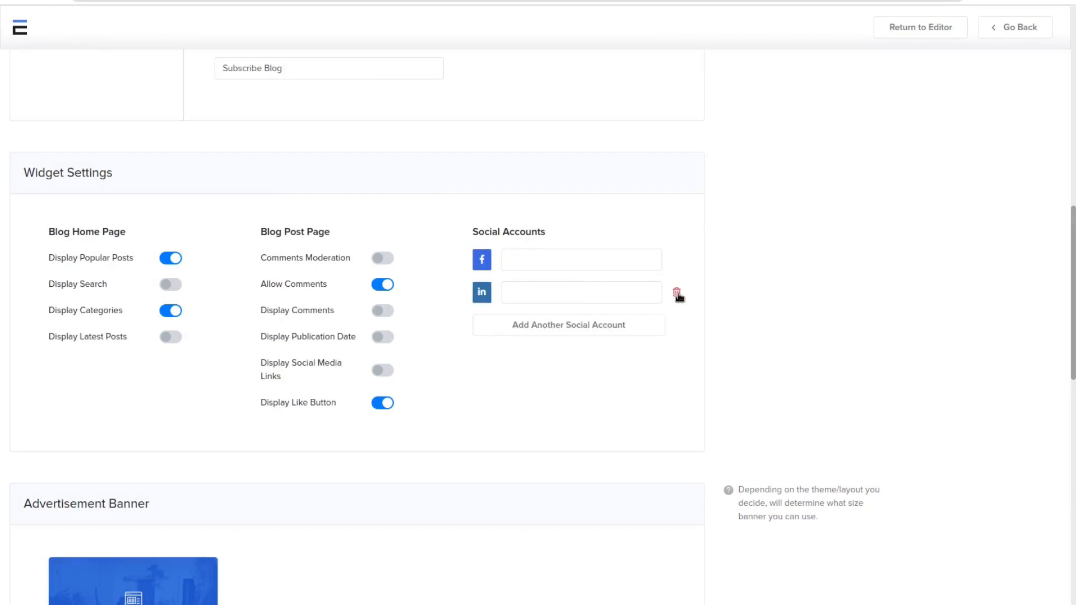
left_click(677, 296)
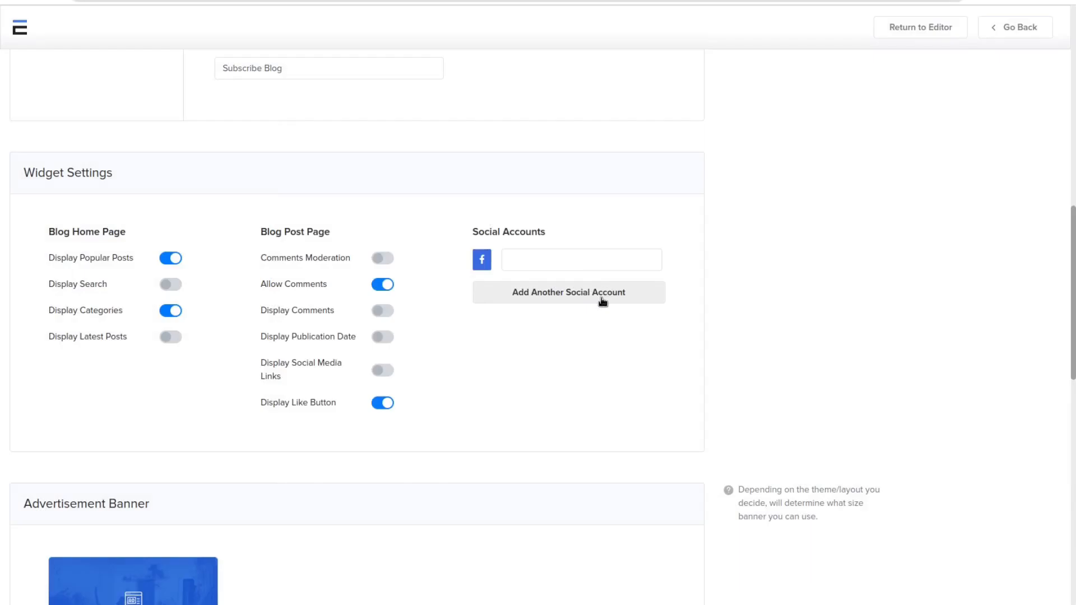
Step: Add a Google social account with its default colors, no shape and an empty link
left_click(603, 302)
left_click(413, 221)
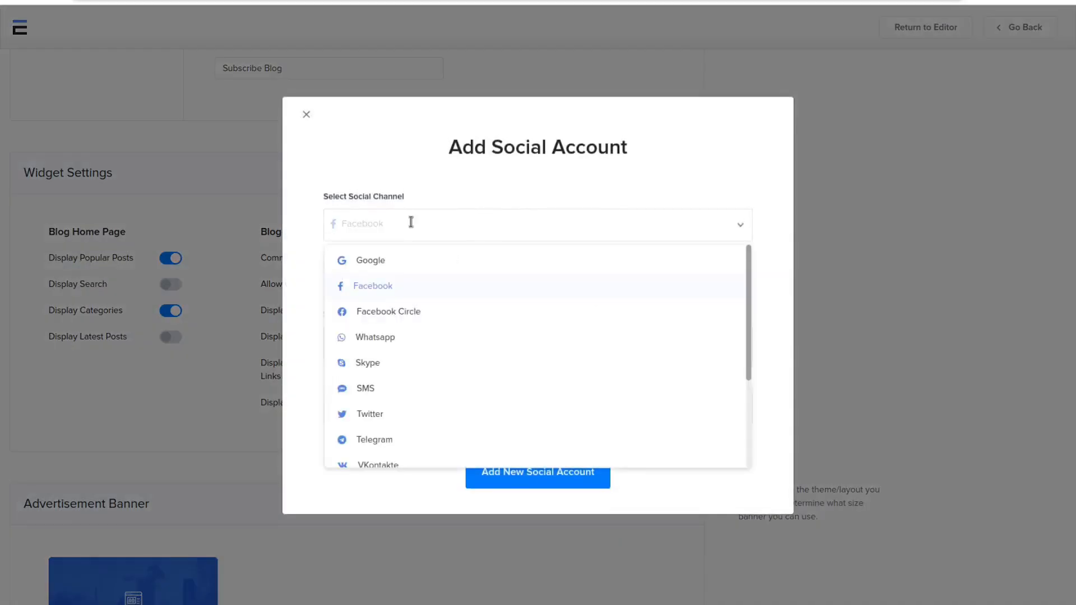
left_click(422, 266)
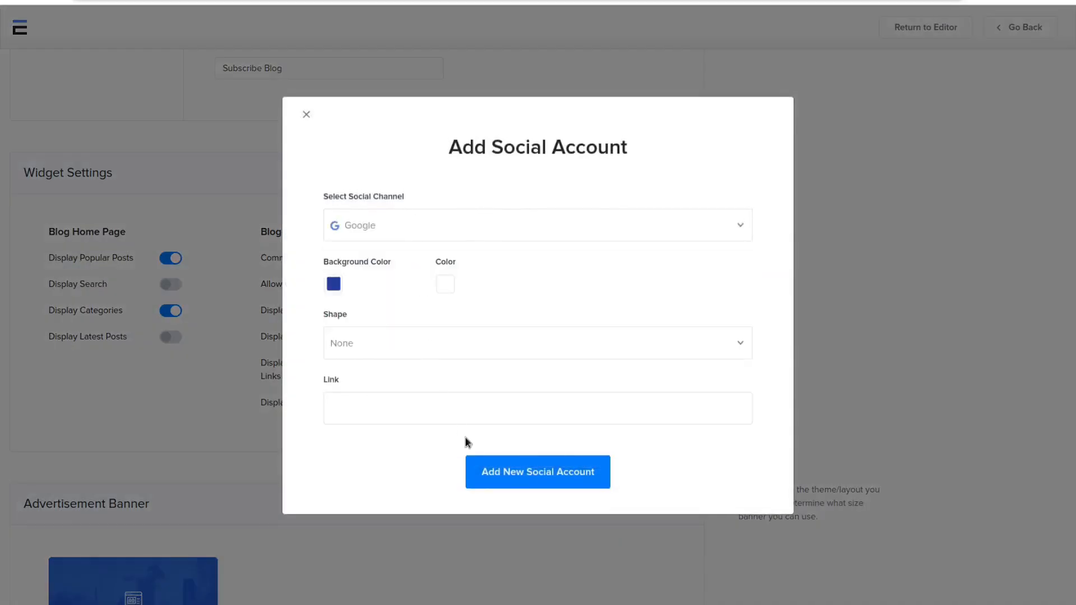
left_click(486, 472)
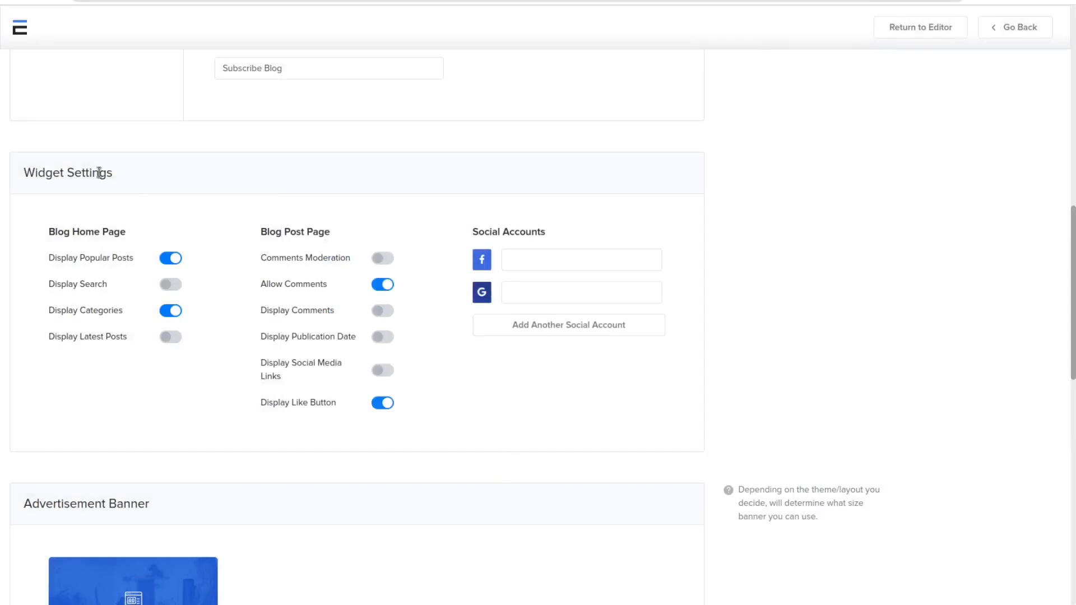
Step: Review the Advertisement Banner section, including its display option, link and image upload
scroll(100, 172, "down", 7)
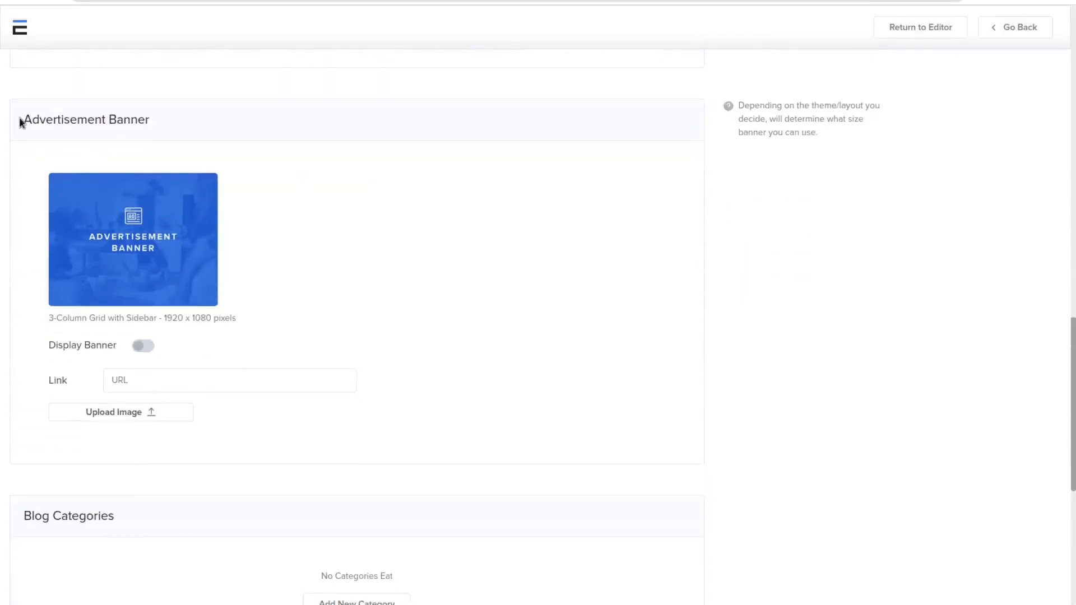
left_click_drag(20, 123, 187, 120)
left_click(188, 123)
scroll(188, 121, "down", 5)
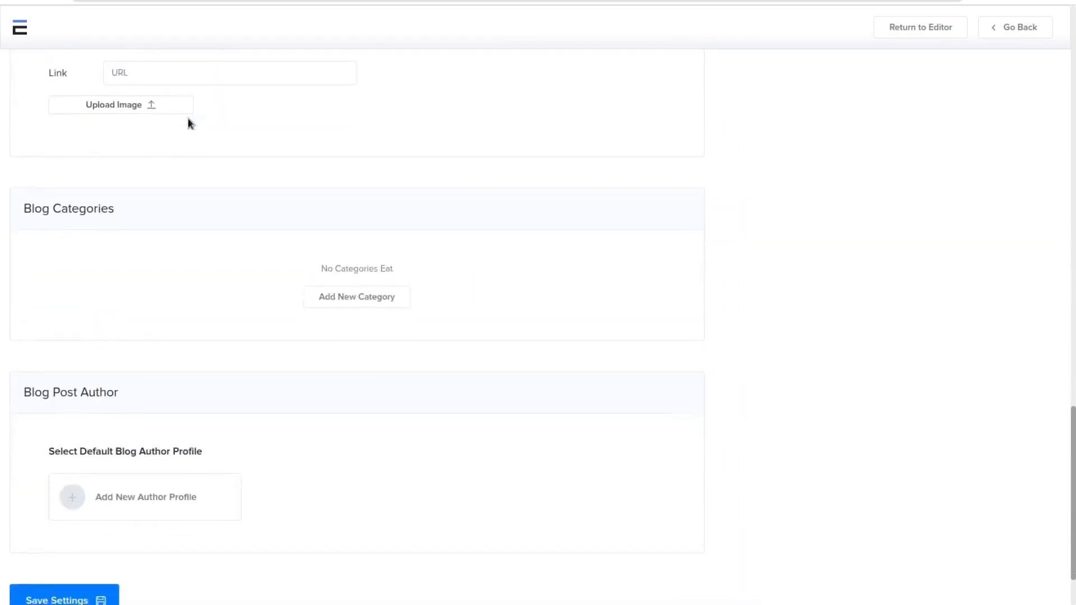
scroll(196, 134, "up", 5)
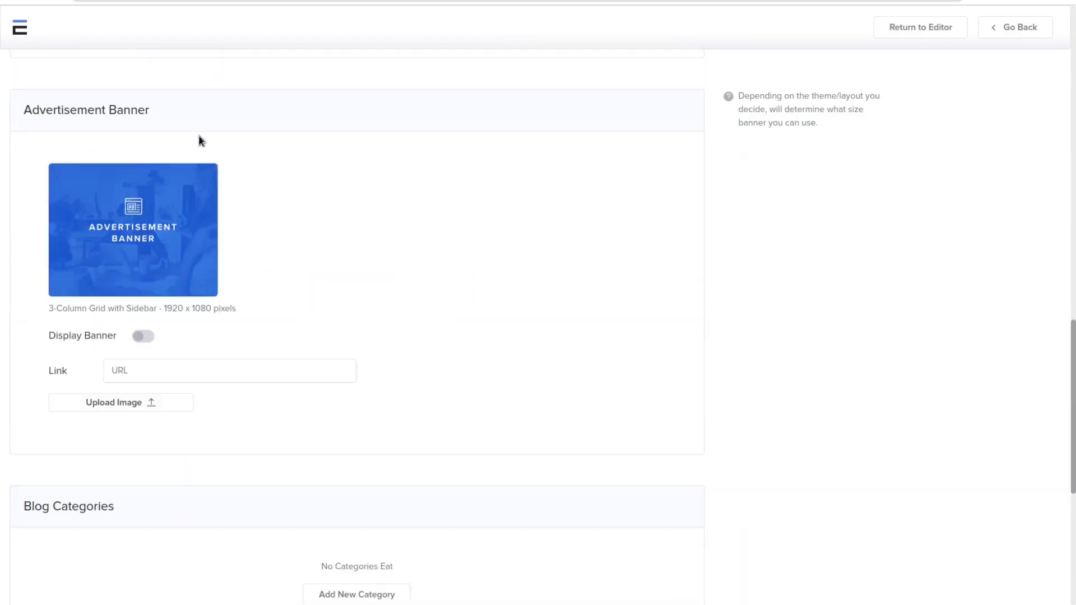
Step: Add a blog category named Subscribe with No Restriction
scroll(200, 141, "down", 7)
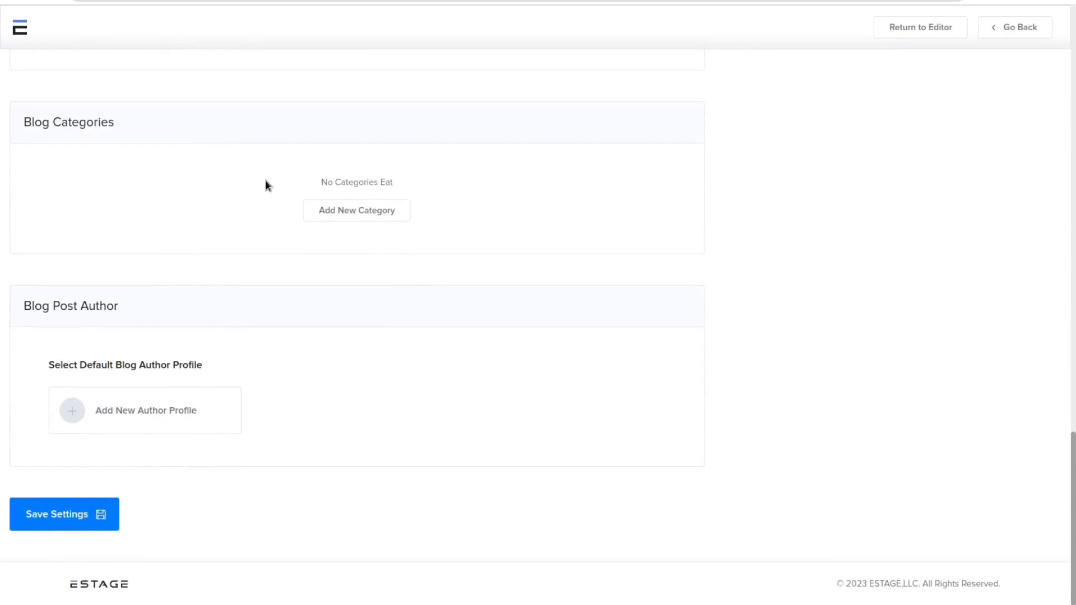
left_click(374, 216)
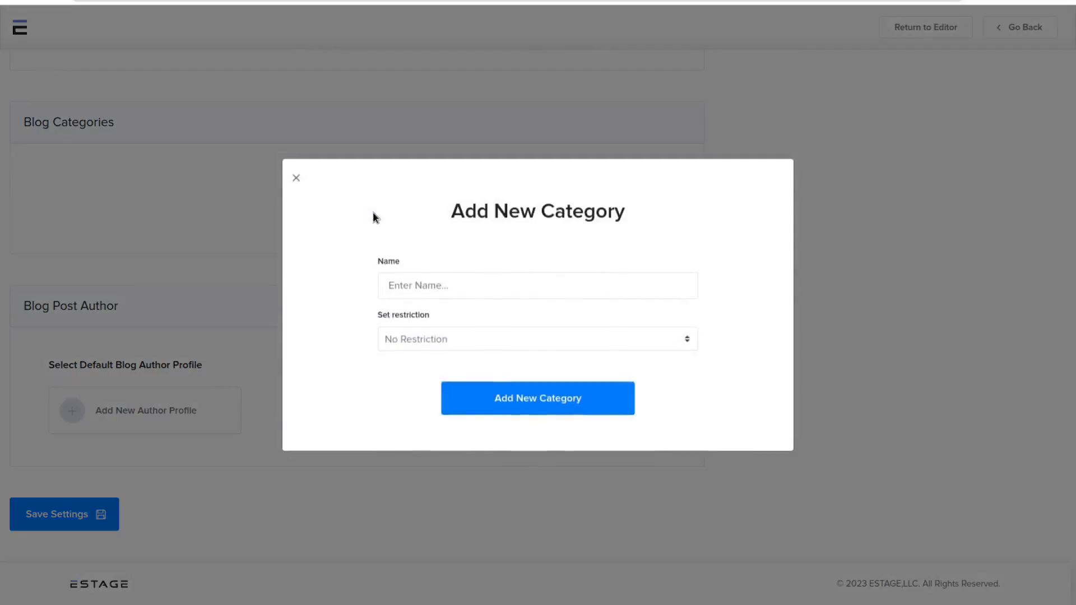
left_click(426, 281)
type("Subscribe")
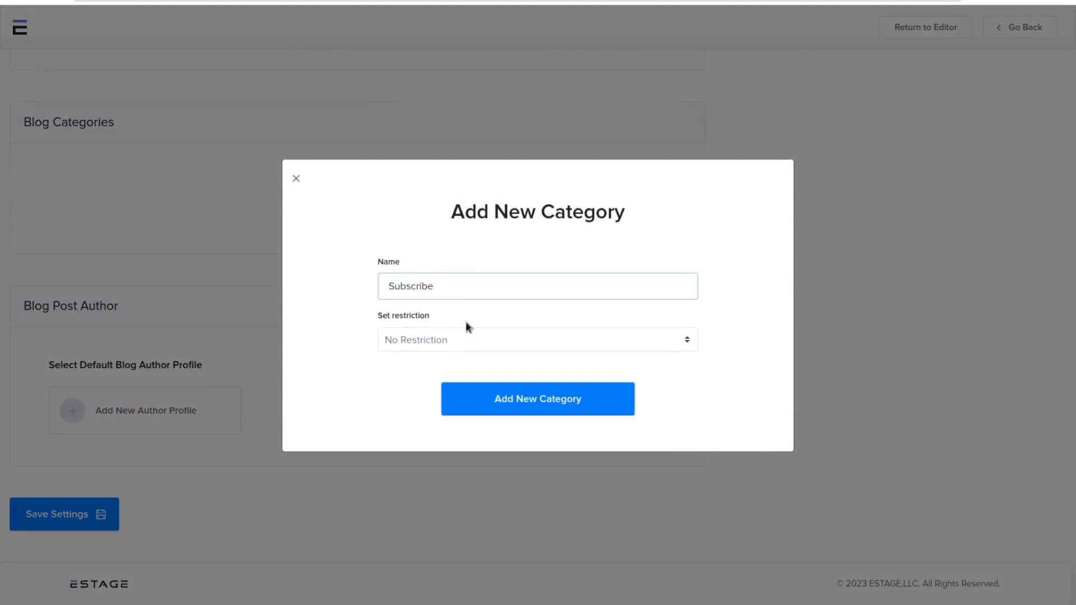
left_click(476, 339)
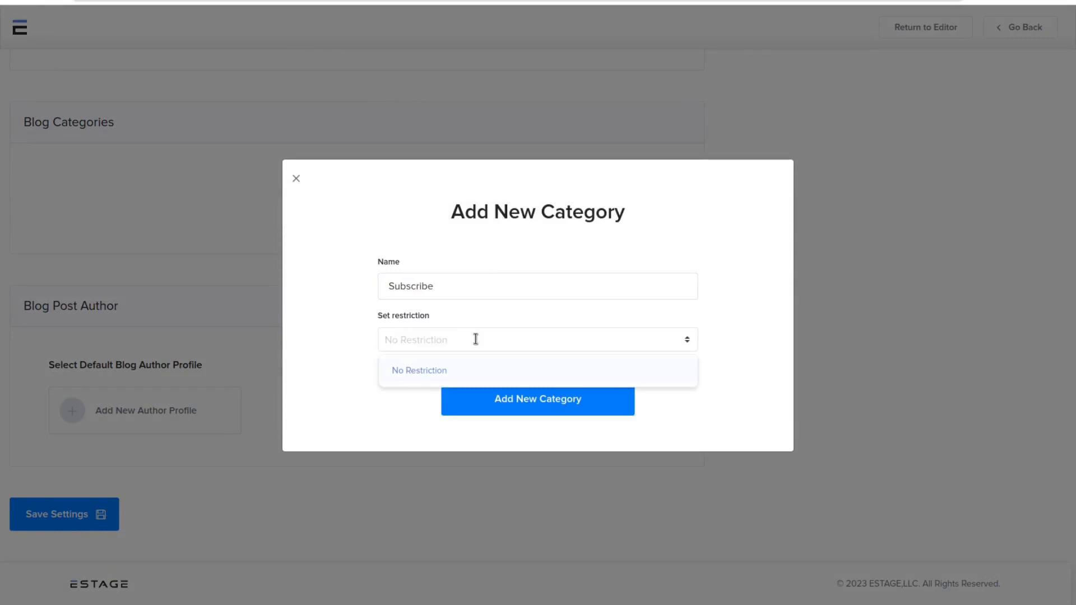
left_click(499, 407)
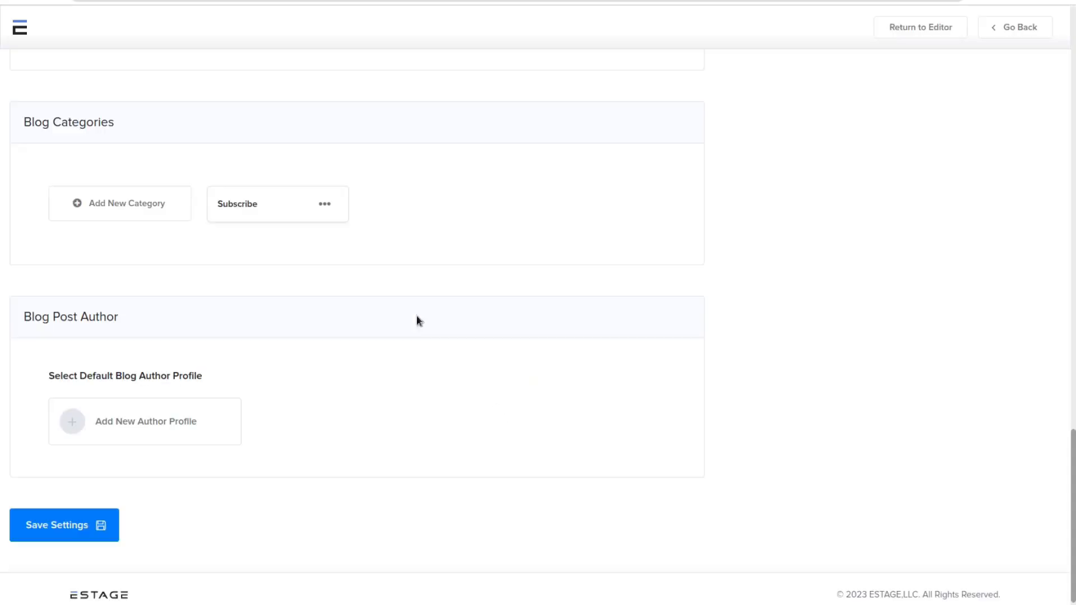
Step: Add a blog author profile with the placeholder name "Name", an e-mail address and no profile image
scroll(74, 335, "down", 1)
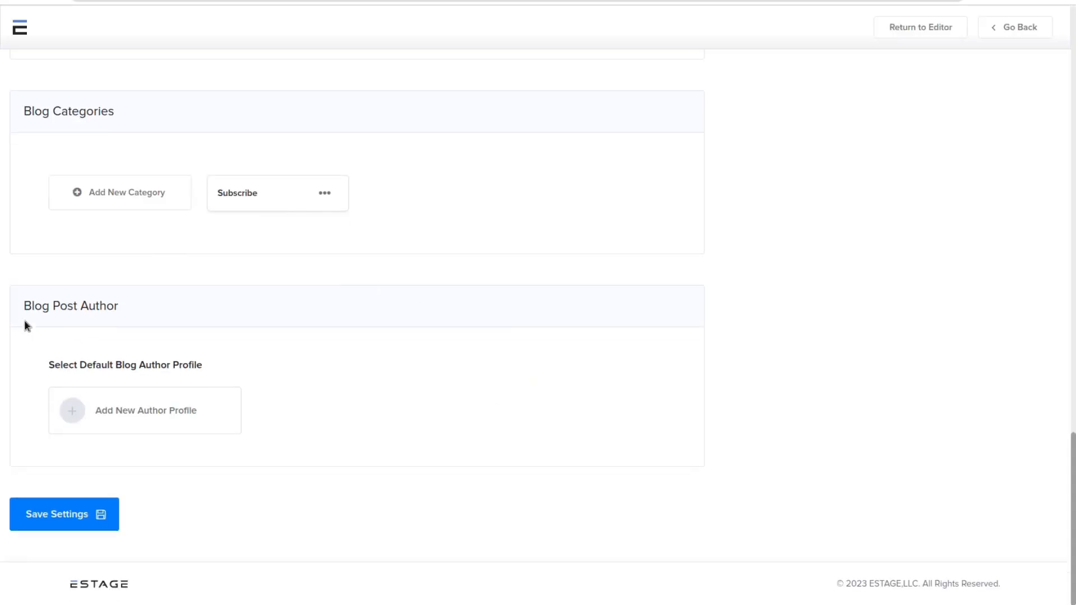
left_click(144, 414)
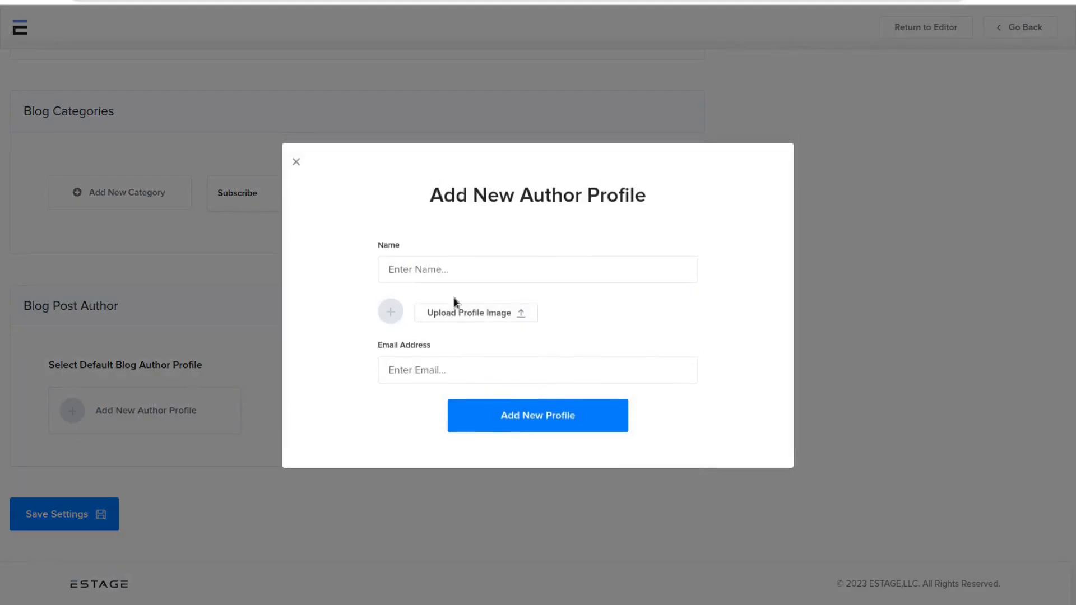
left_click(477, 274)
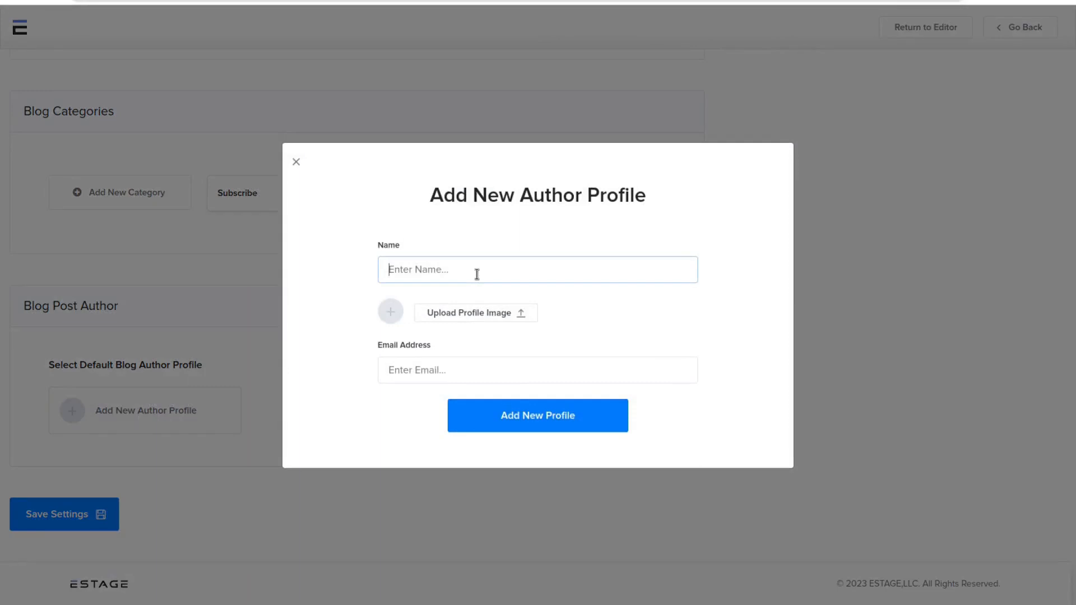
type("Name")
left_click(461, 312)
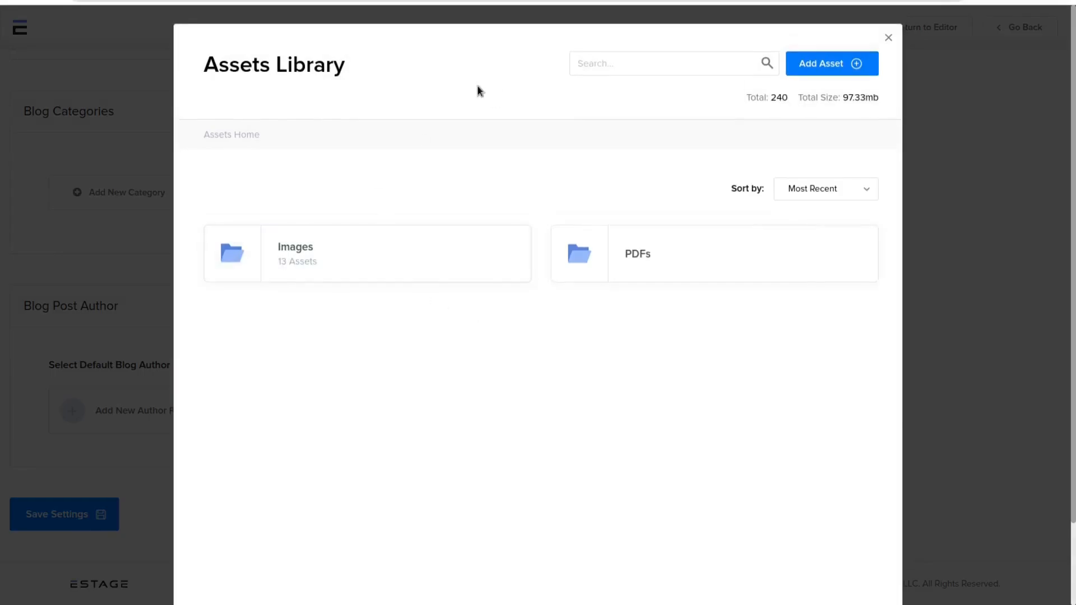
left_click(982, 154)
left_click(488, 373)
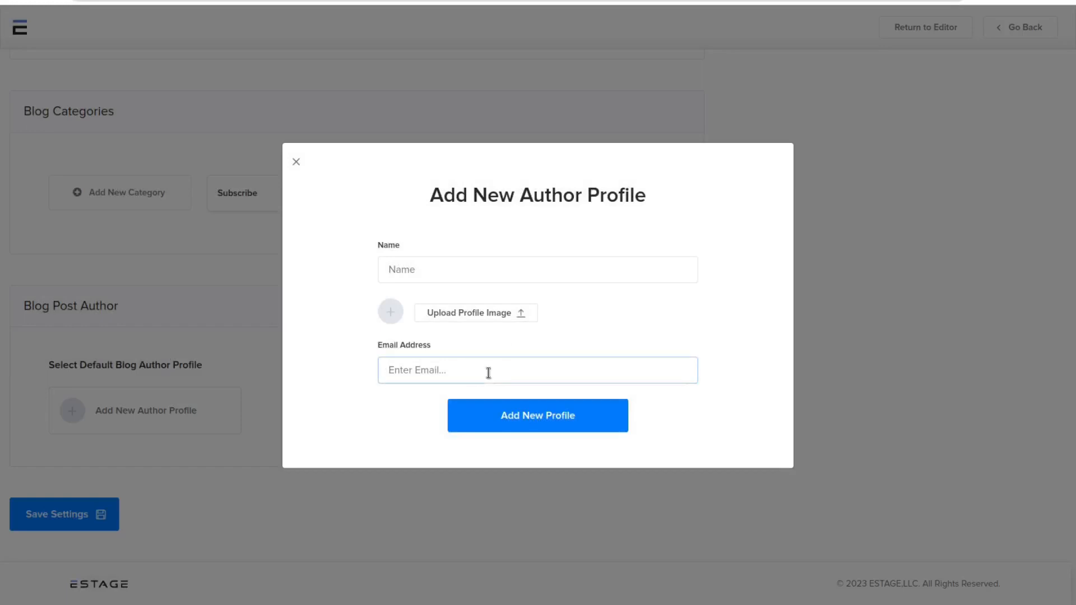
type("test@test.com")
left_click(548, 423)
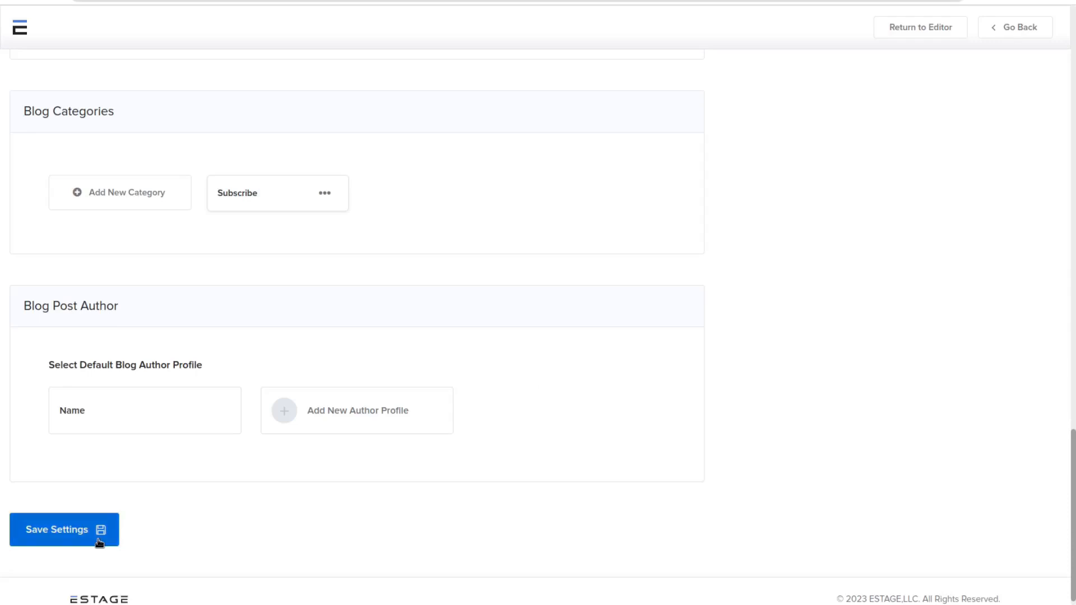
Step: Save the blog settings and start a new post from the Blog Module page
left_click(99, 542)
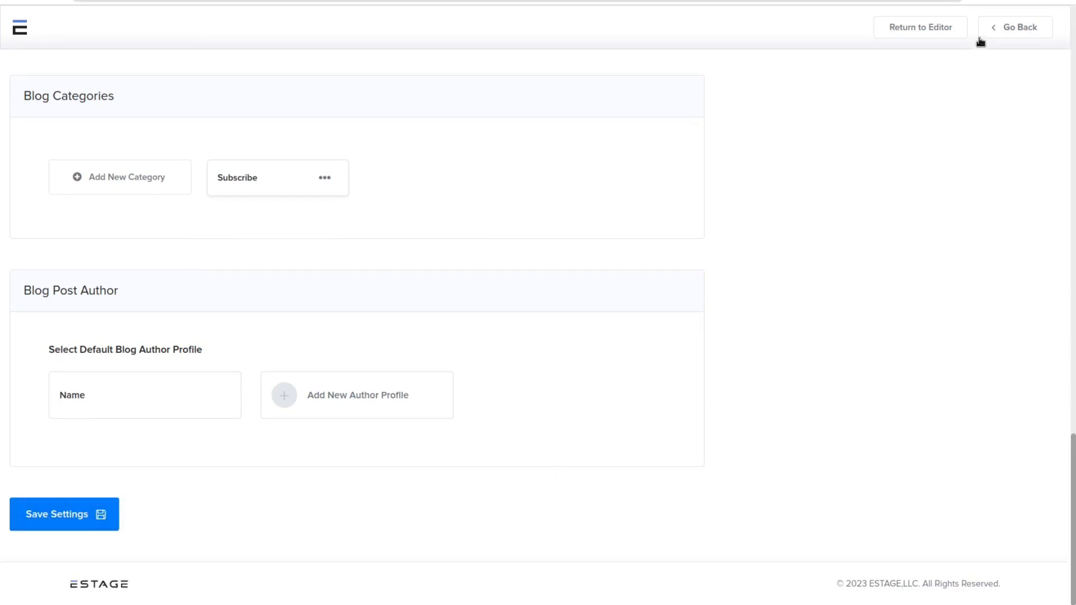
left_click(1009, 26)
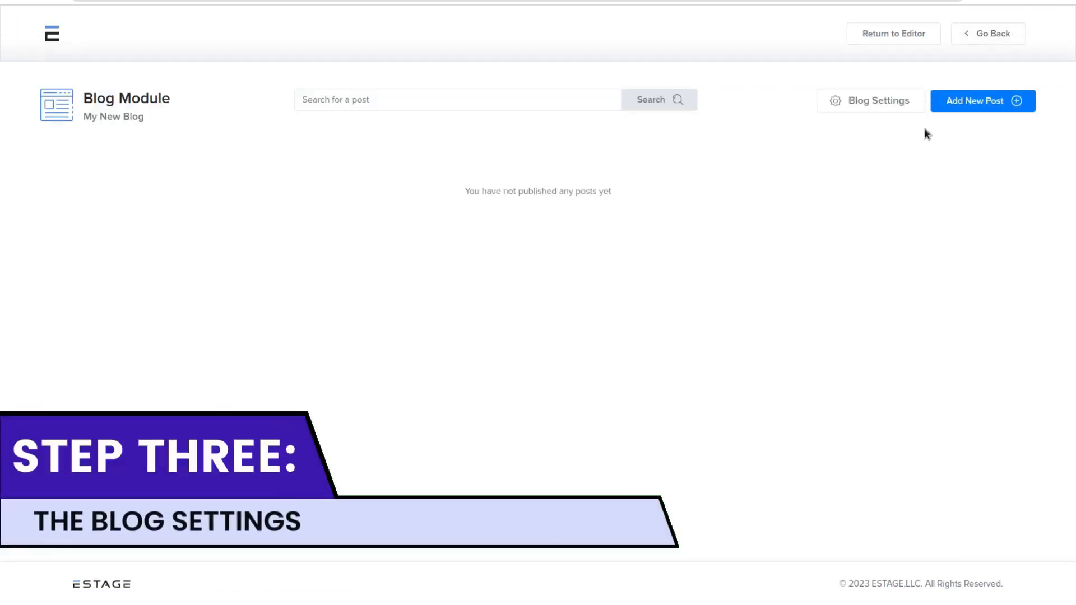
left_click(982, 106)
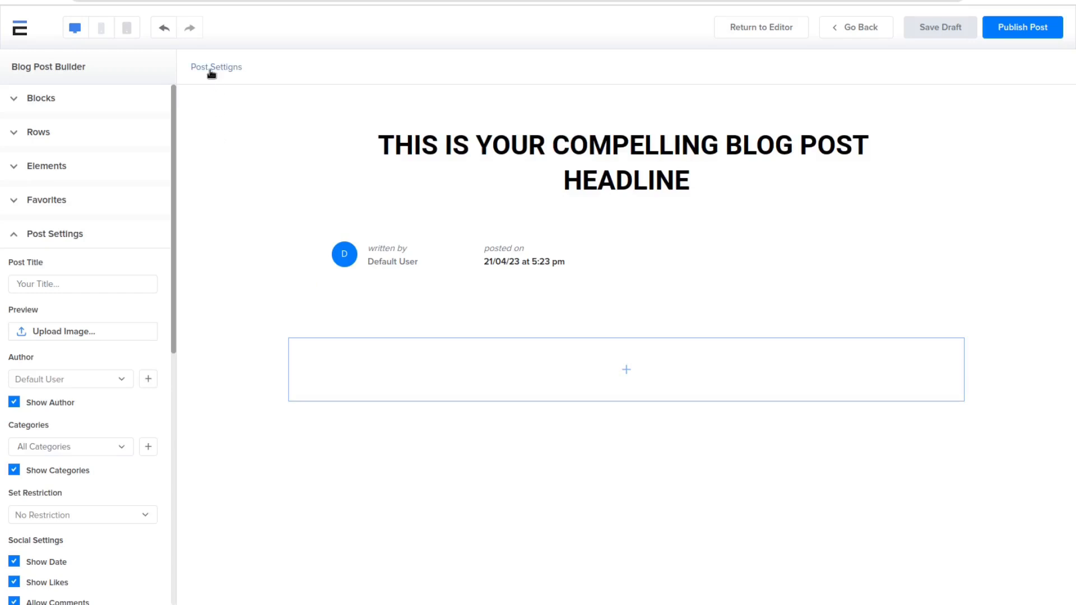
Step: Set the new post's author to the "Name" profile in the post settings
left_click(115, 285)
scroll(106, 336, "down", 3)
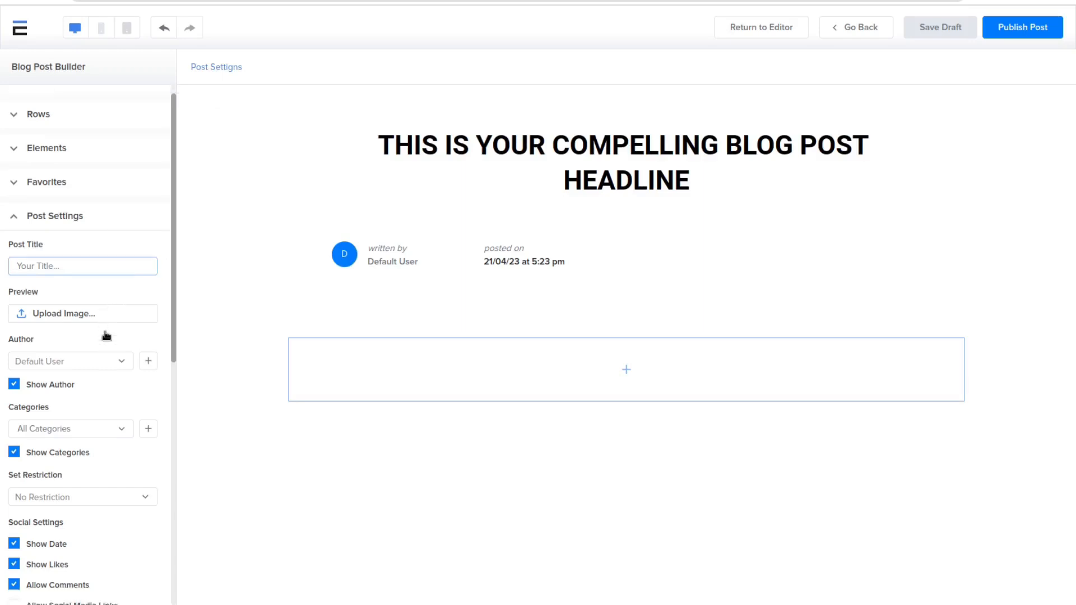
left_click(96, 303)
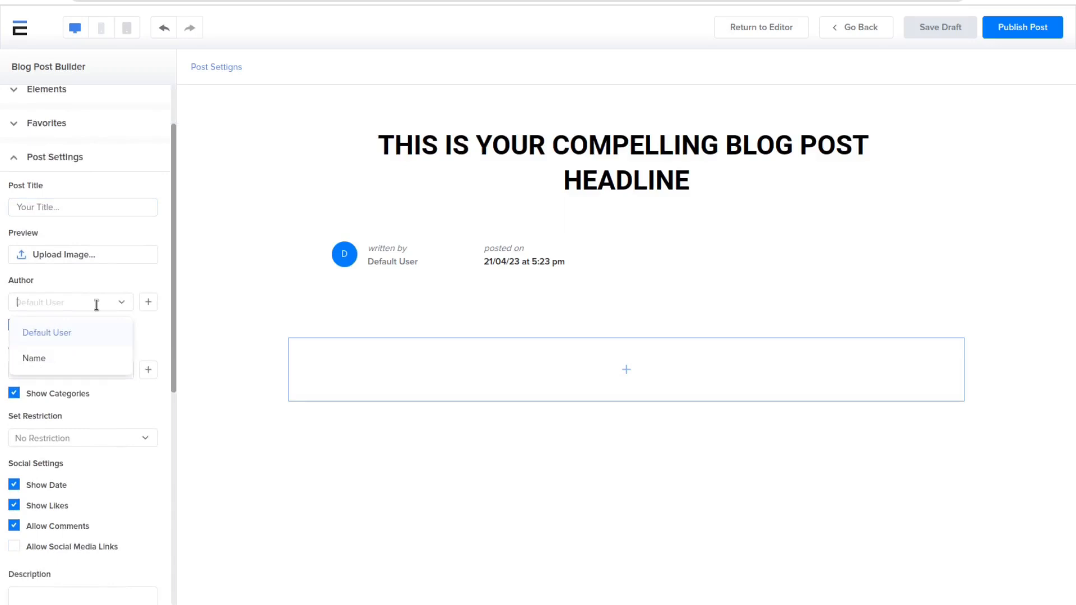
left_click(93, 358)
Step: Assign the post to the Subscribe category and enable Allow Social Media Links
left_click(69, 370)
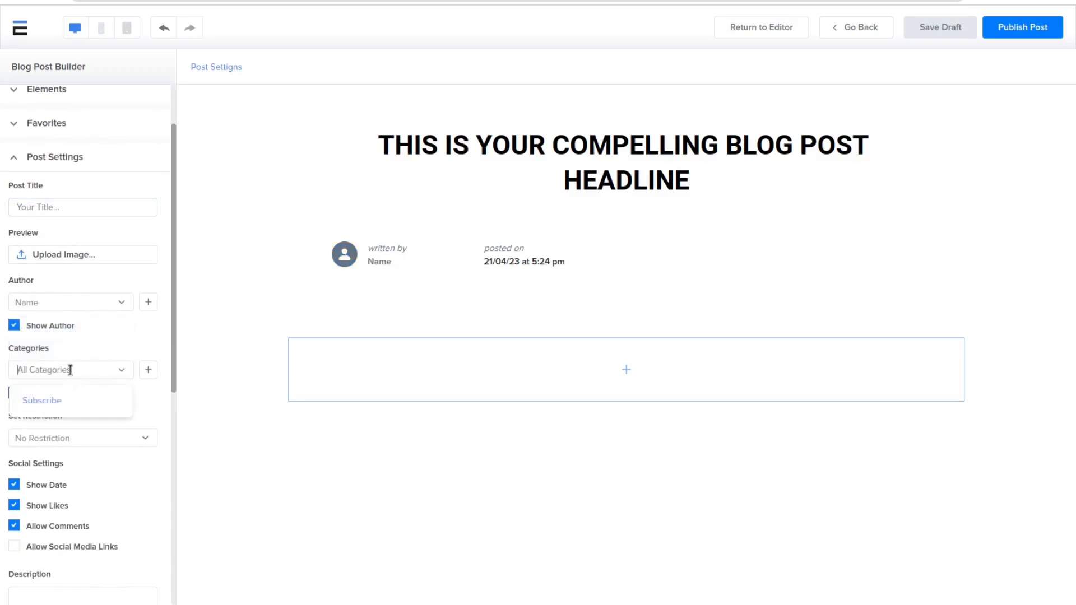
left_click(69, 400)
scroll(99, 353, "down", 5)
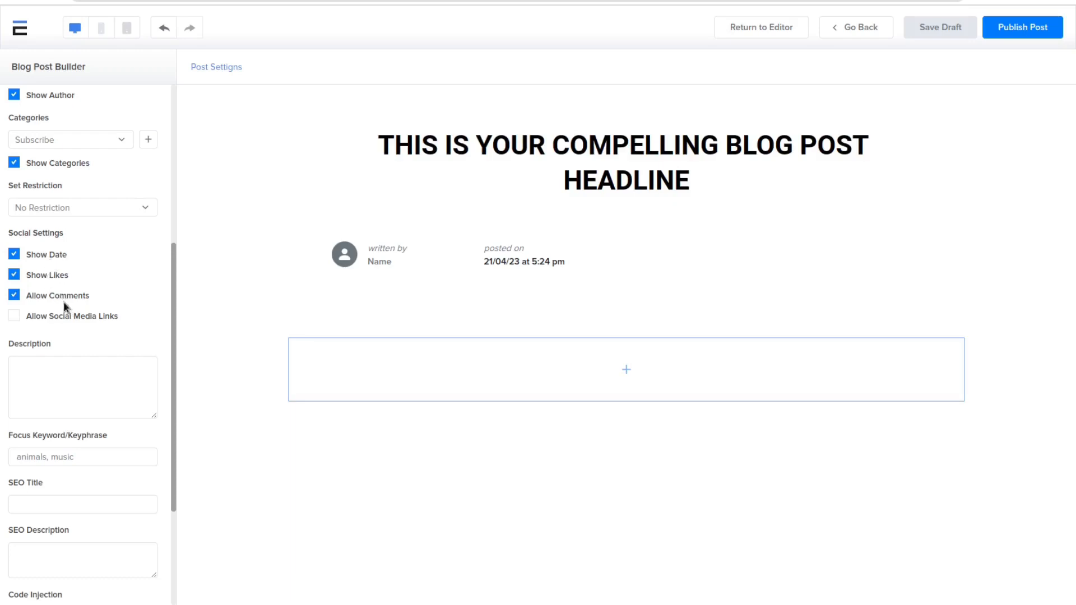
left_click(72, 318)
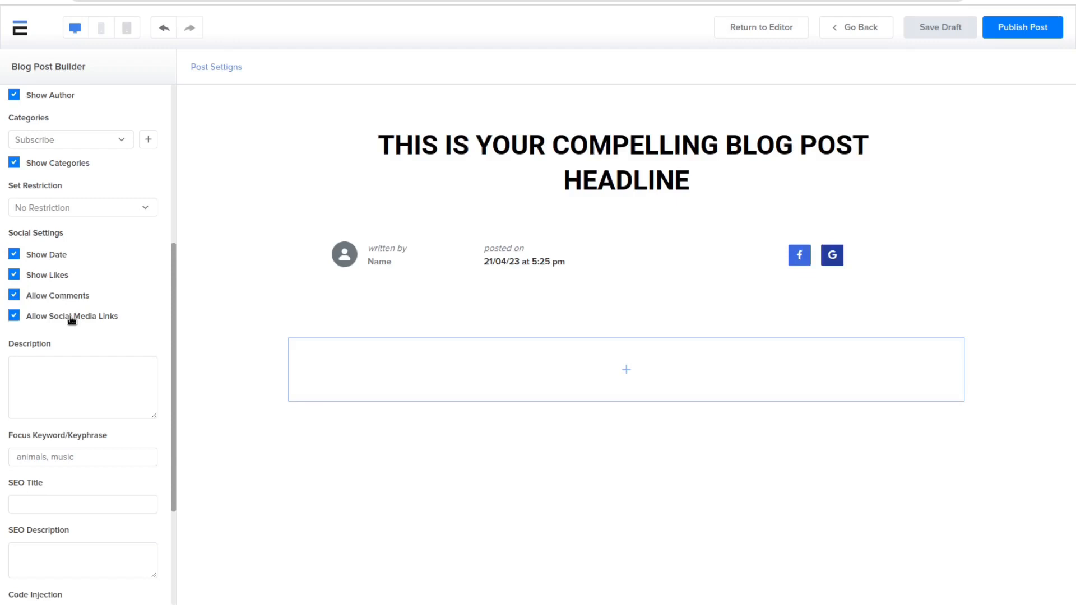
Step: Examine the post's description, focus keyword, SEO title, SEO description and code injection fields
left_click(87, 368)
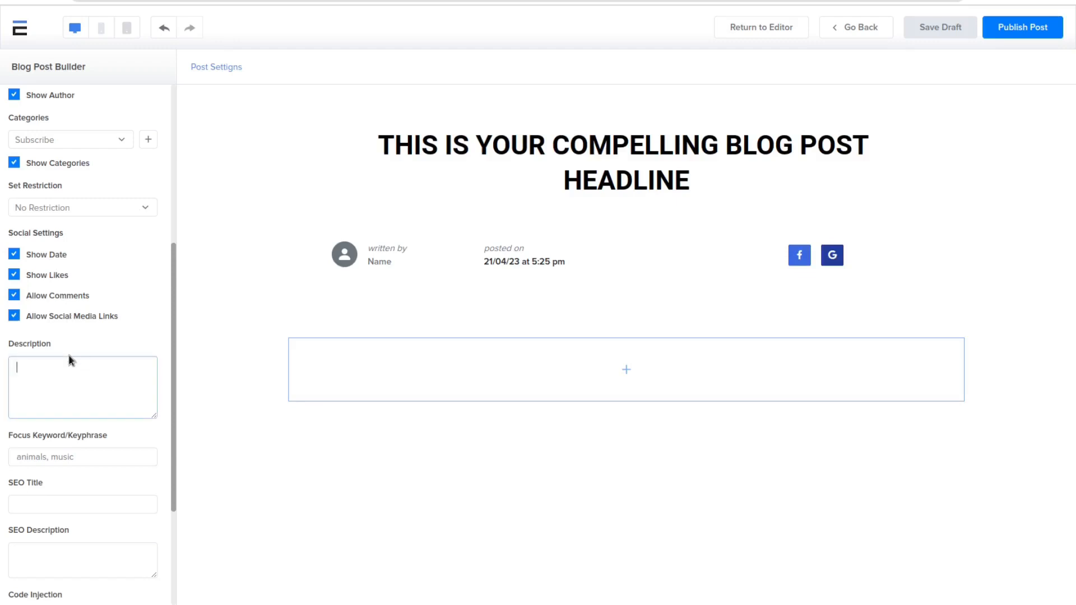
left_click(52, 343)
scroll(94, 356, "down", 3)
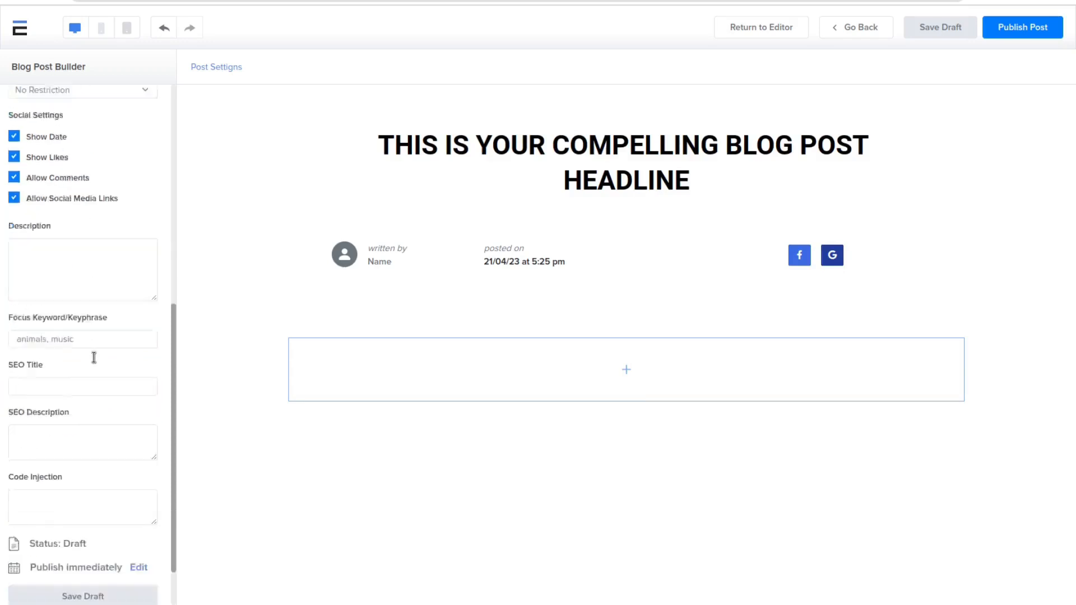
left_click(100, 299)
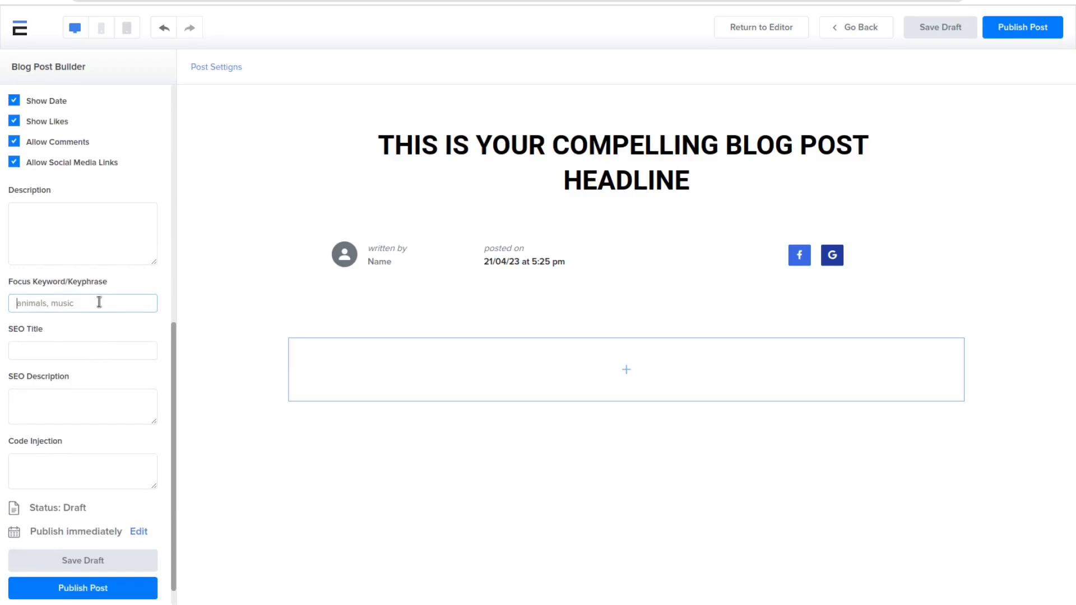
left_click(83, 352)
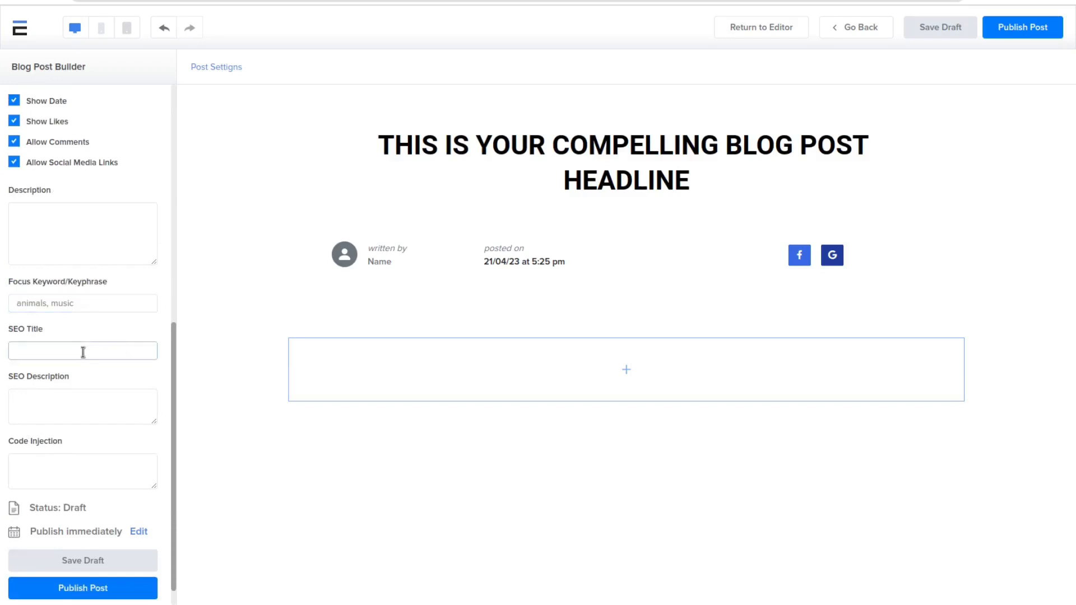
left_click(95, 402)
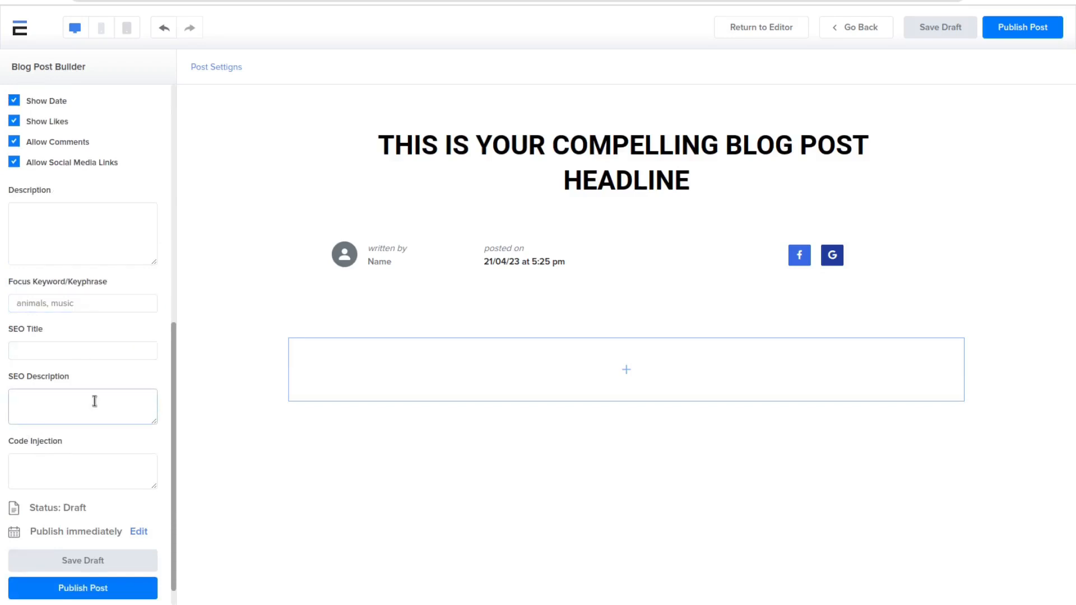
scroll(95, 401, "down", 1)
left_click(77, 437)
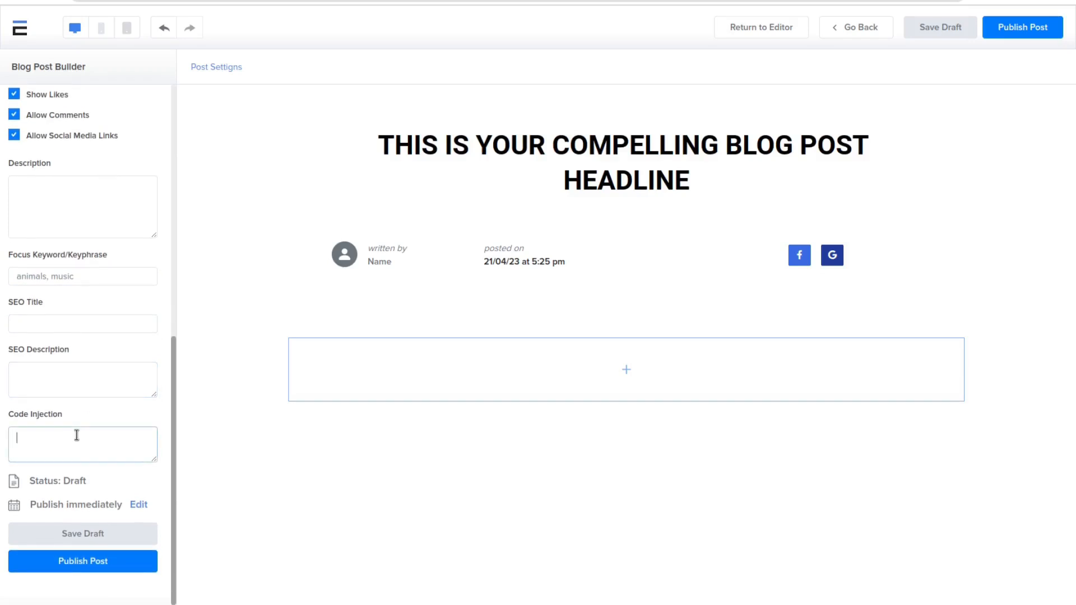
Step: Schedule the post to publish on 2023-04-25 at 20:27 and save the publish date
left_click(142, 506)
left_click(109, 508)
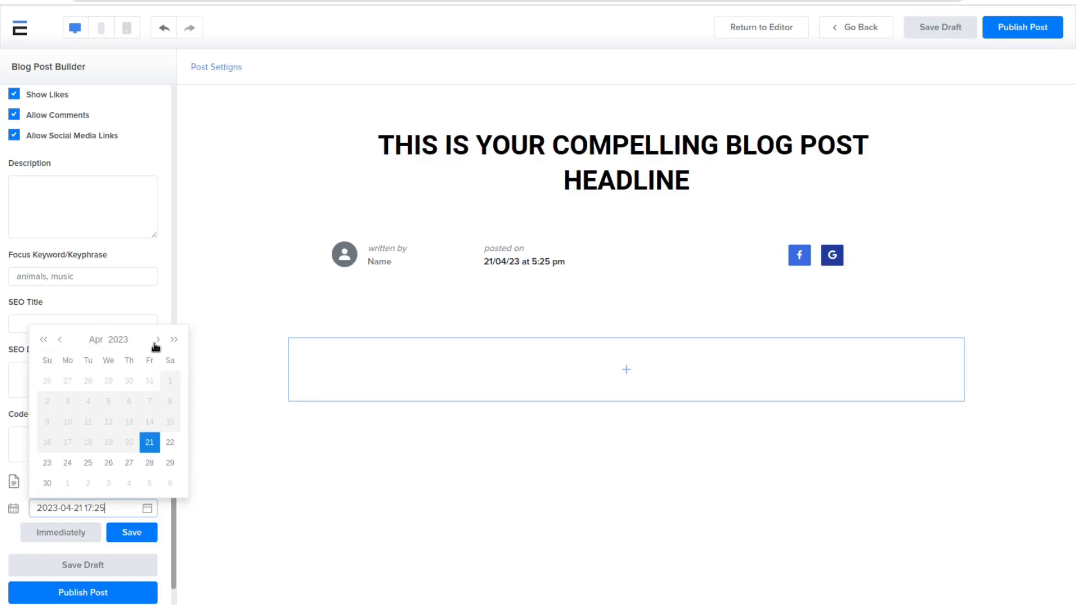
left_click(89, 464)
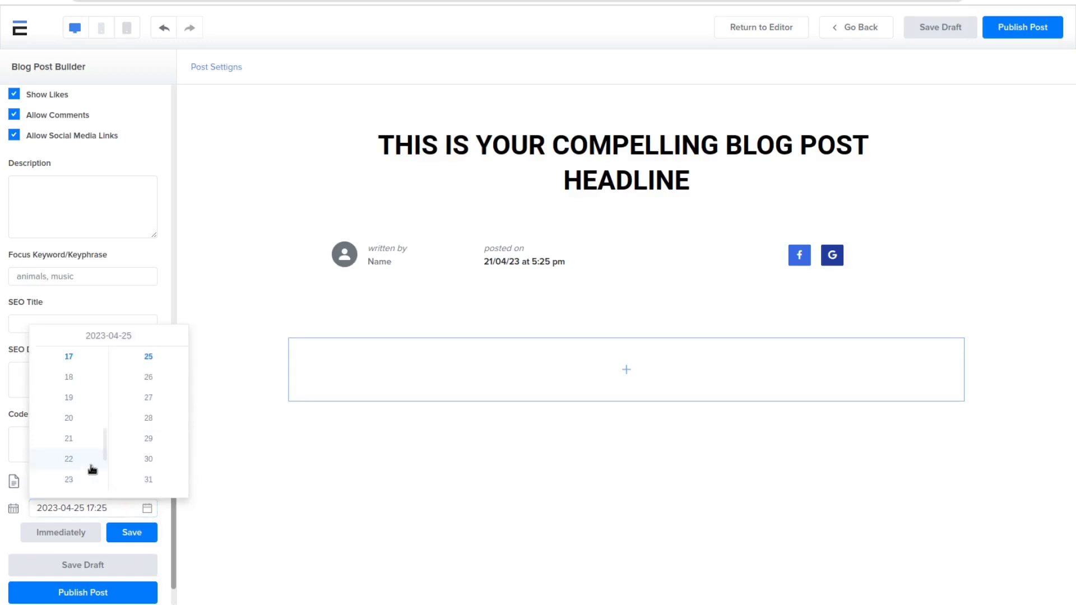
left_click(71, 420)
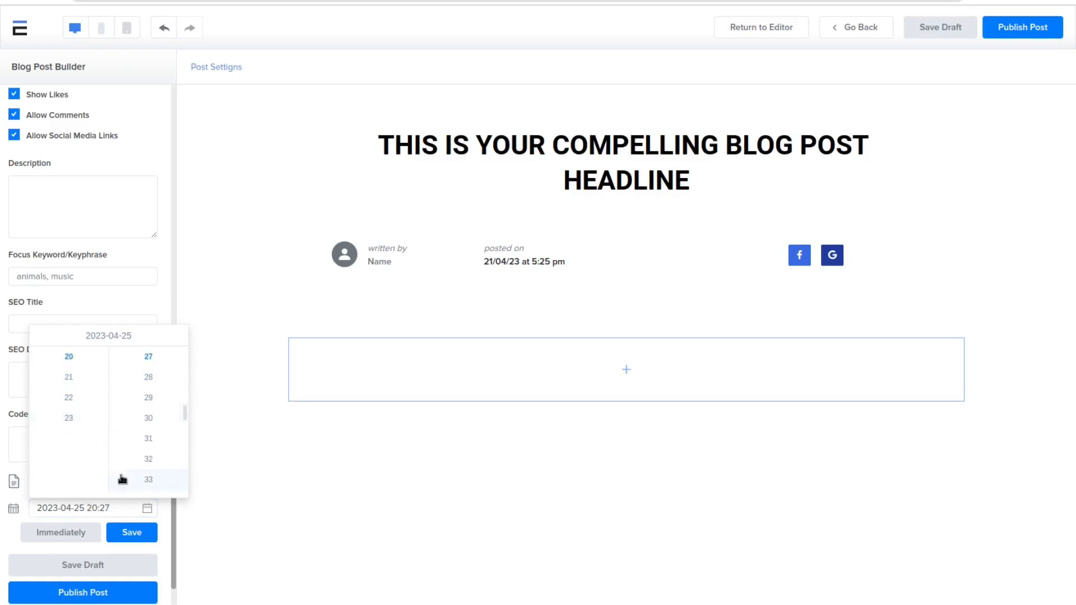
left_click(132, 534)
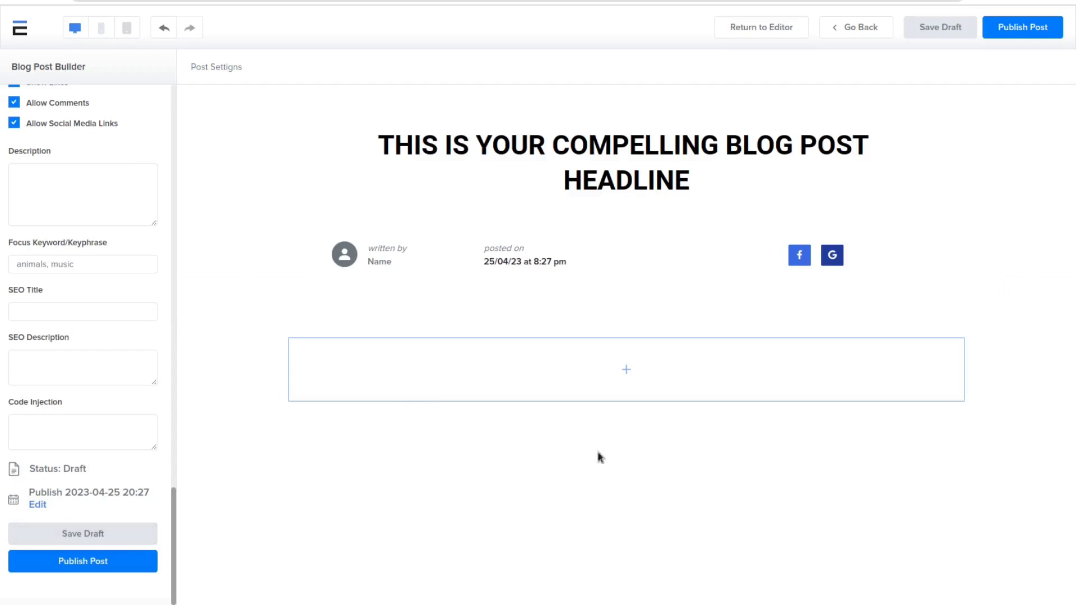
Step: Add a Paragraph element to the post's empty flex column
left_click(629, 371)
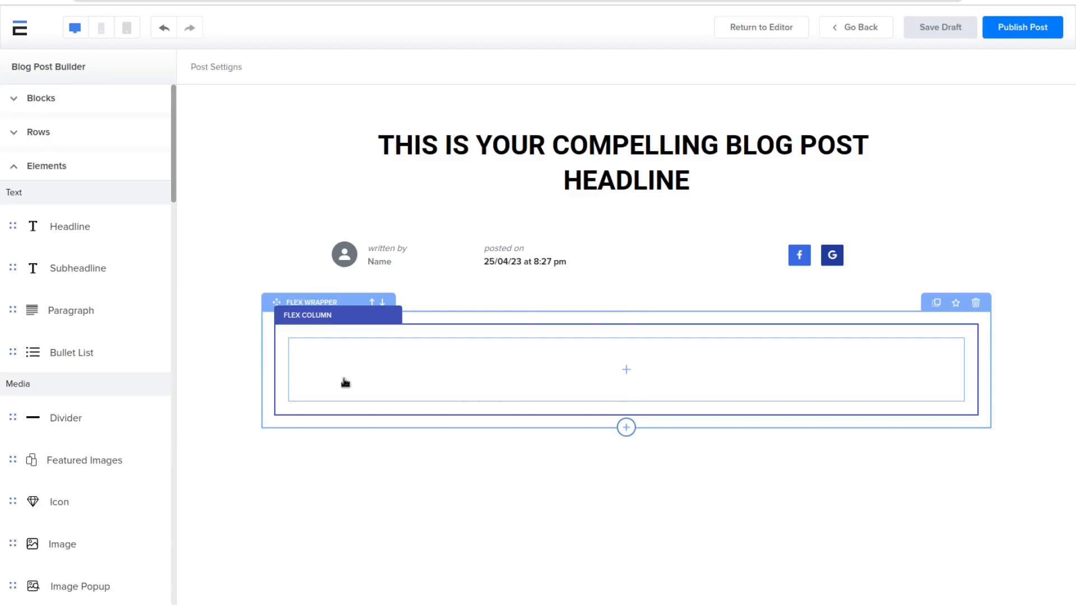
left_click(59, 319)
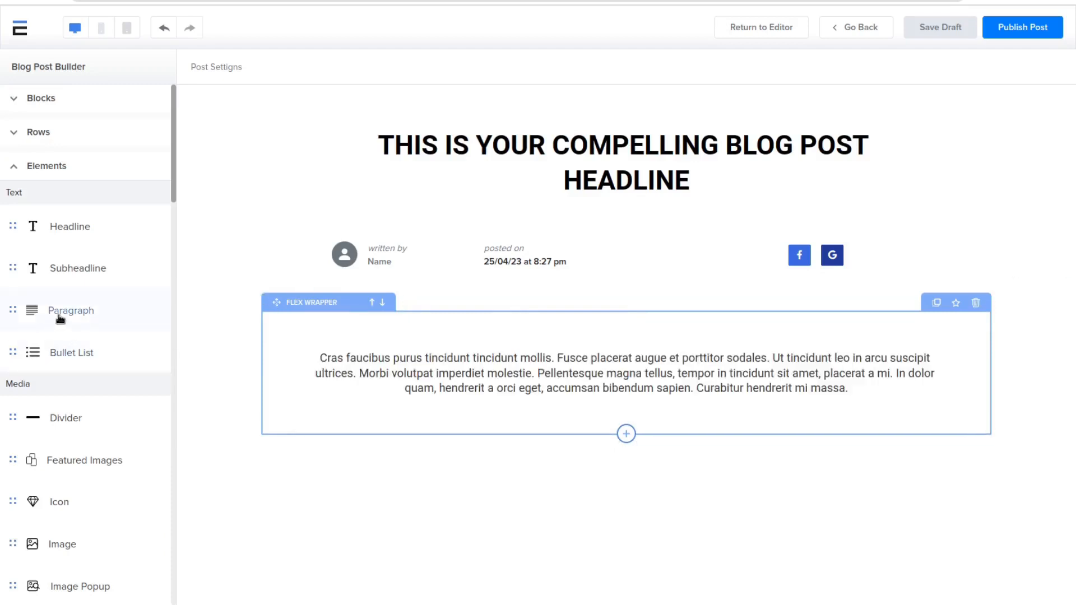
Step: Set the paragraph's font size to 49 px, letter-spacing to 6 and line-height to 0.7
left_click(530, 372)
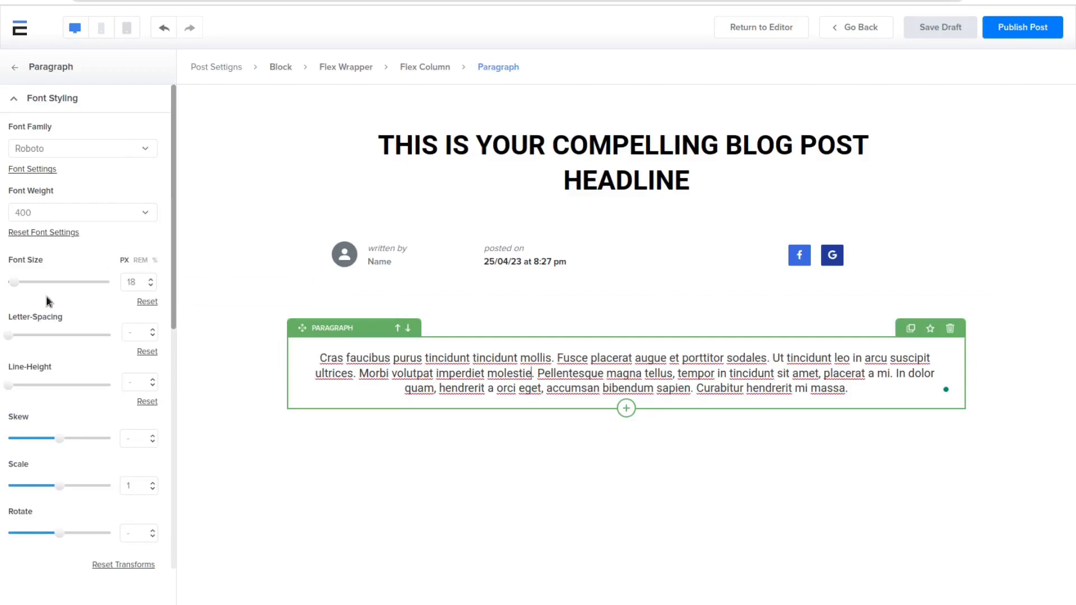
left_click_drag(14, 282, 25, 282)
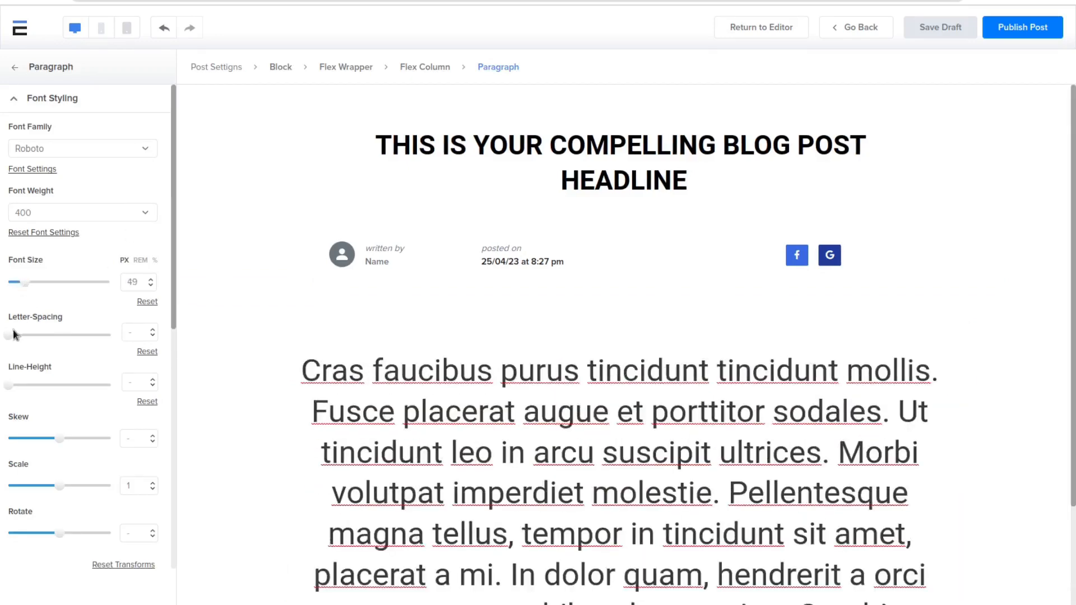
left_click_drag(14, 334, 16, 335)
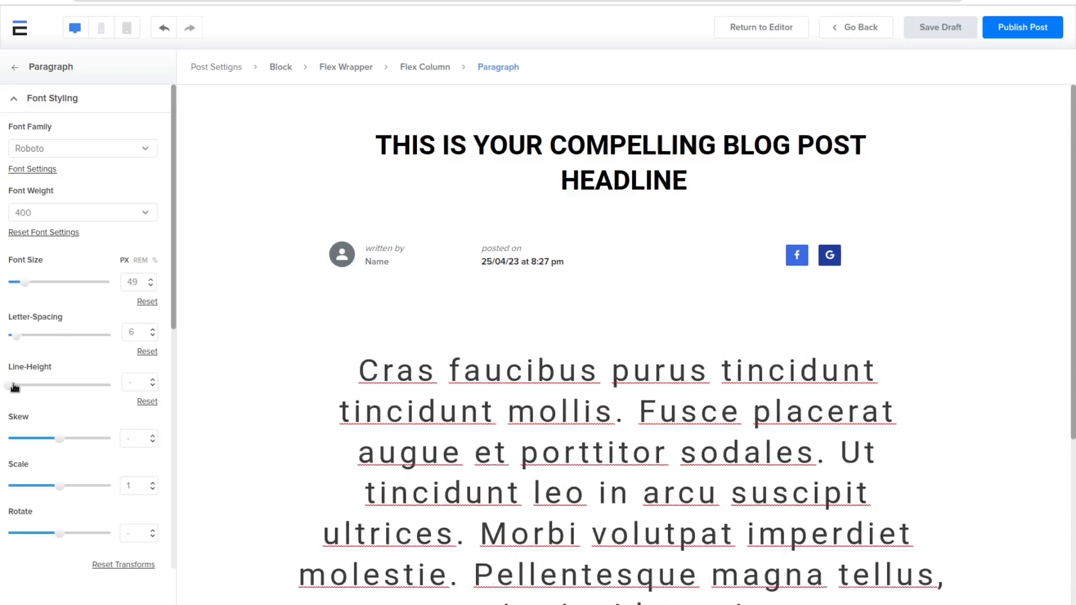
left_click_drag(15, 386, 23, 385)
Step: Transform the paragraph text with a skew of -11, a scale of 1.1 and a rotation of -49
scroll(72, 303, "down", 3)
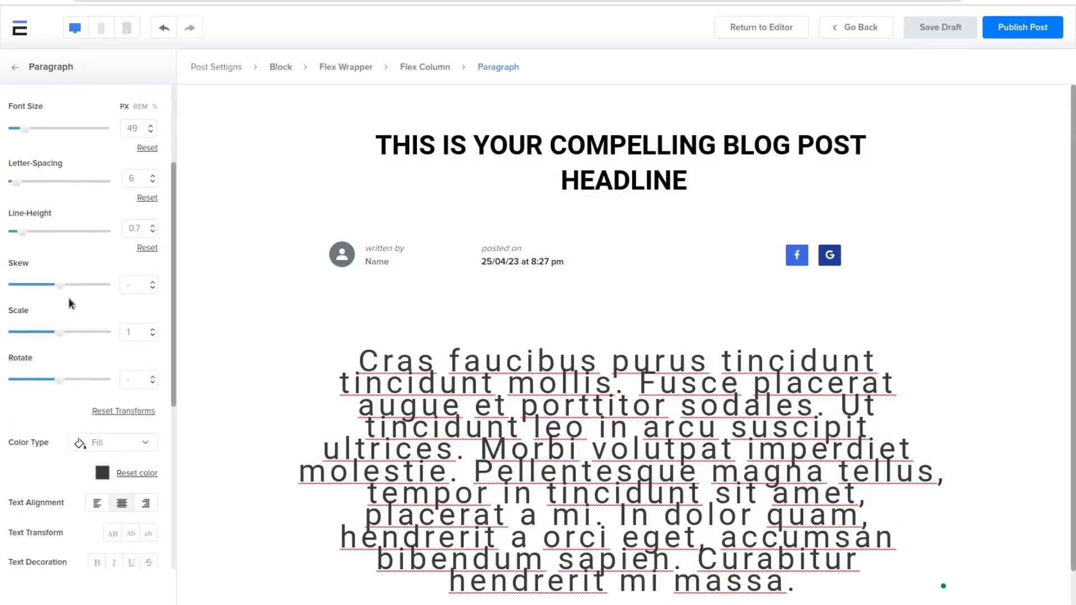
left_click_drag(59, 284, 52, 285)
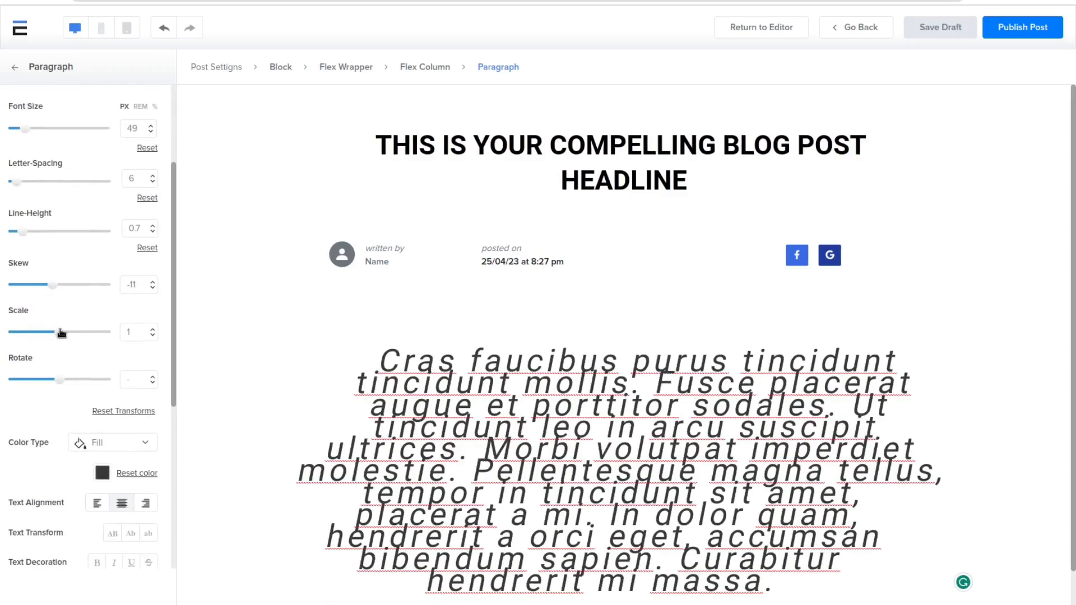
left_click_drag(61, 333, 65, 332)
left_click(52, 379)
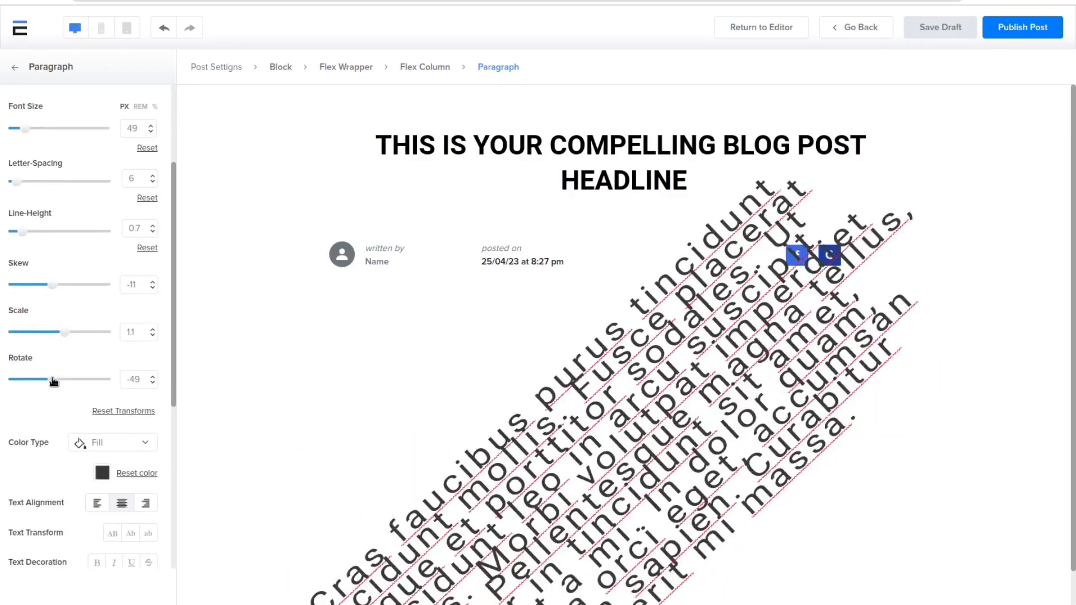
Step: Change the paragraph's fill color to turquoise, hex 28C1CC
scroll(71, 352, "down", 5)
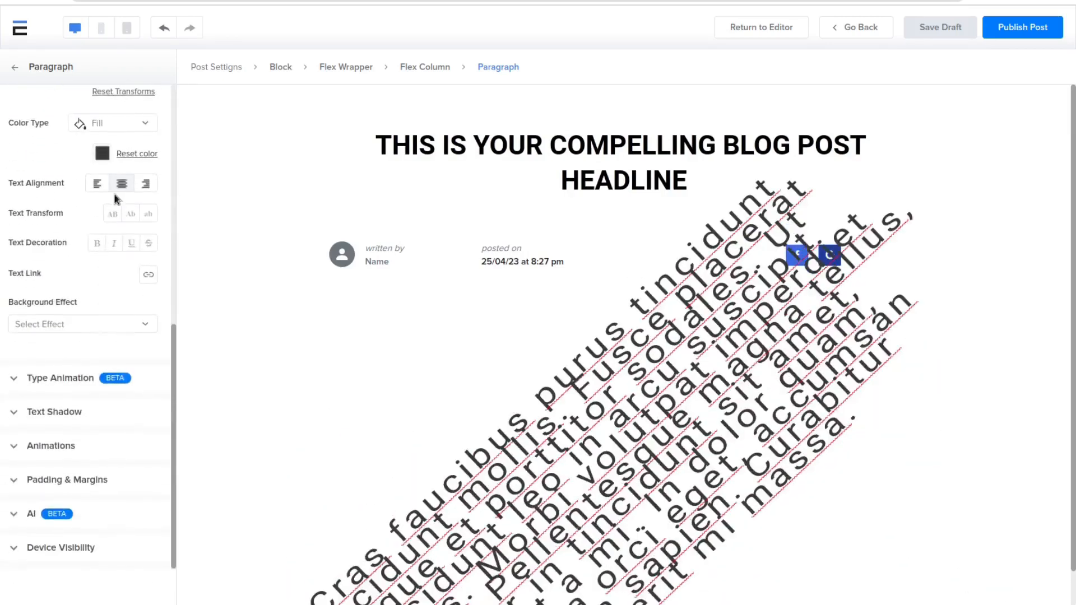
left_click(102, 153)
left_click(79, 273)
left_click(129, 193)
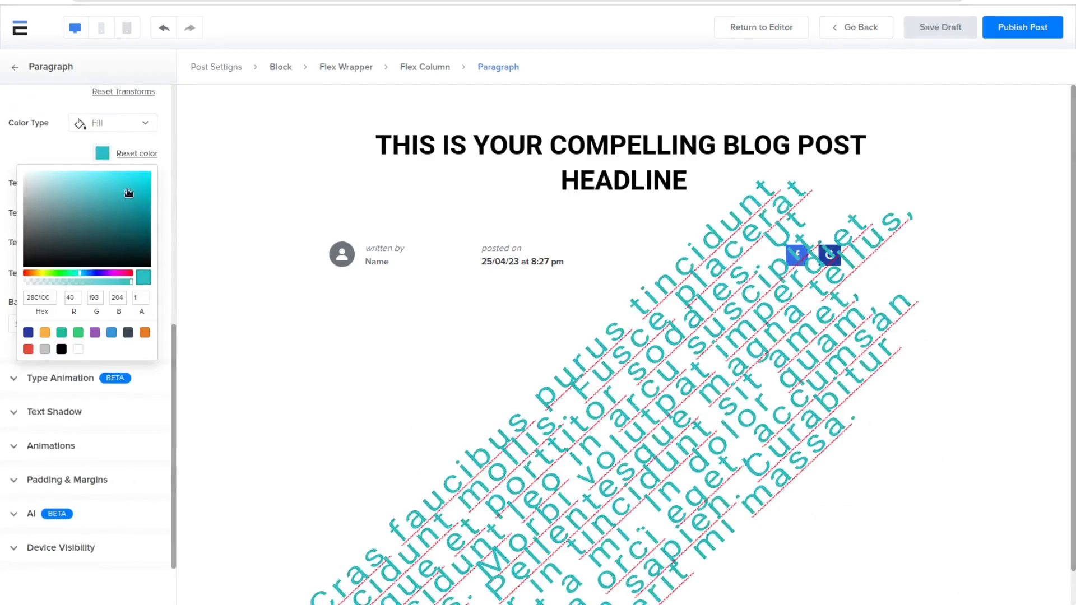
left_click(292, 355)
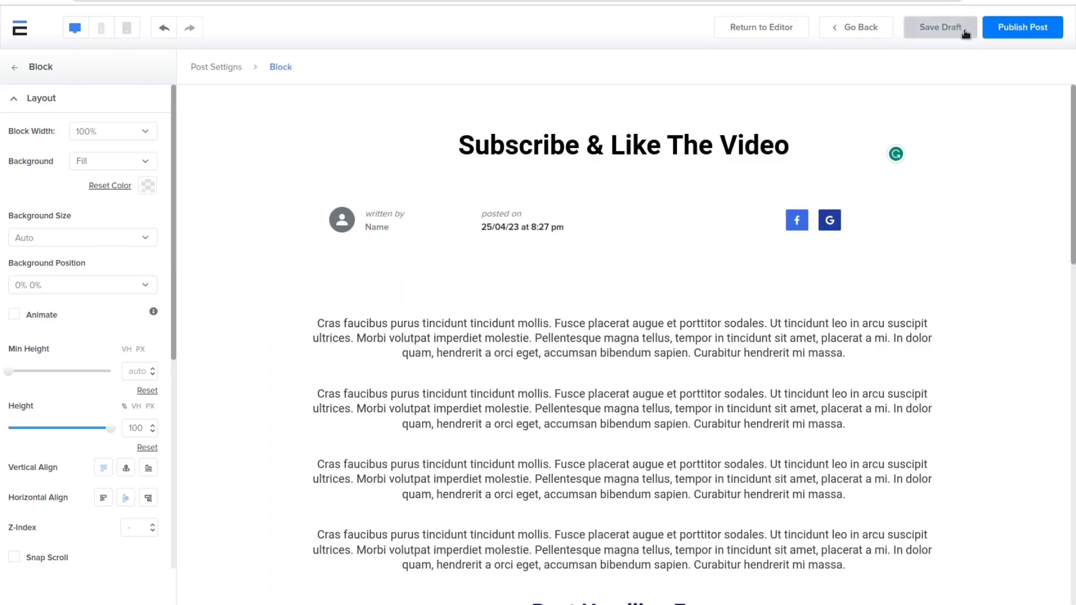
Step: Publish the "Subscribe & Like The Video" post and open its live page
left_click(1007, 32)
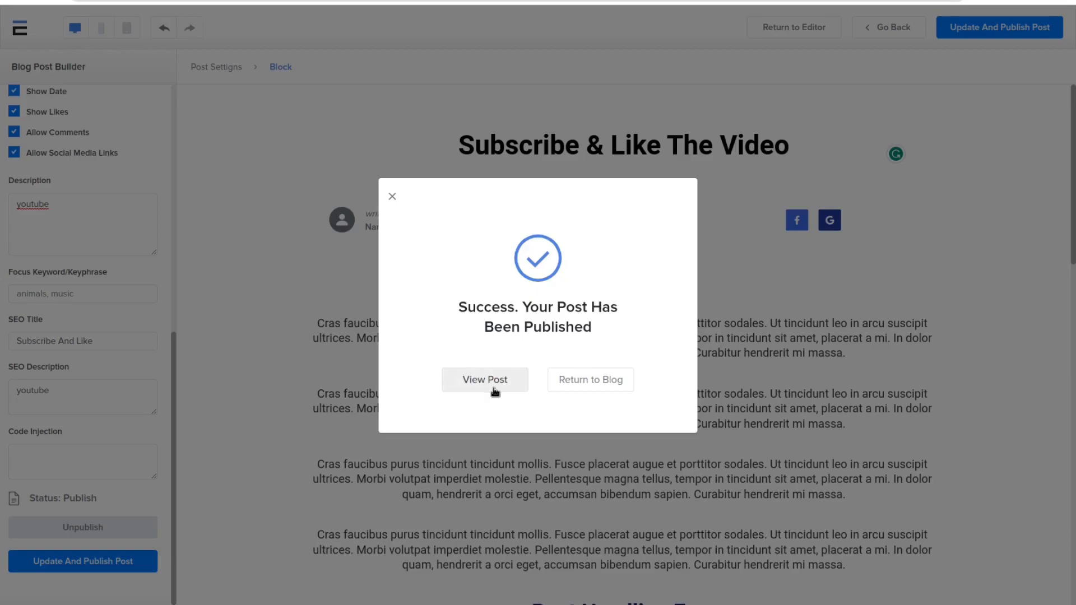
left_click(484, 380)
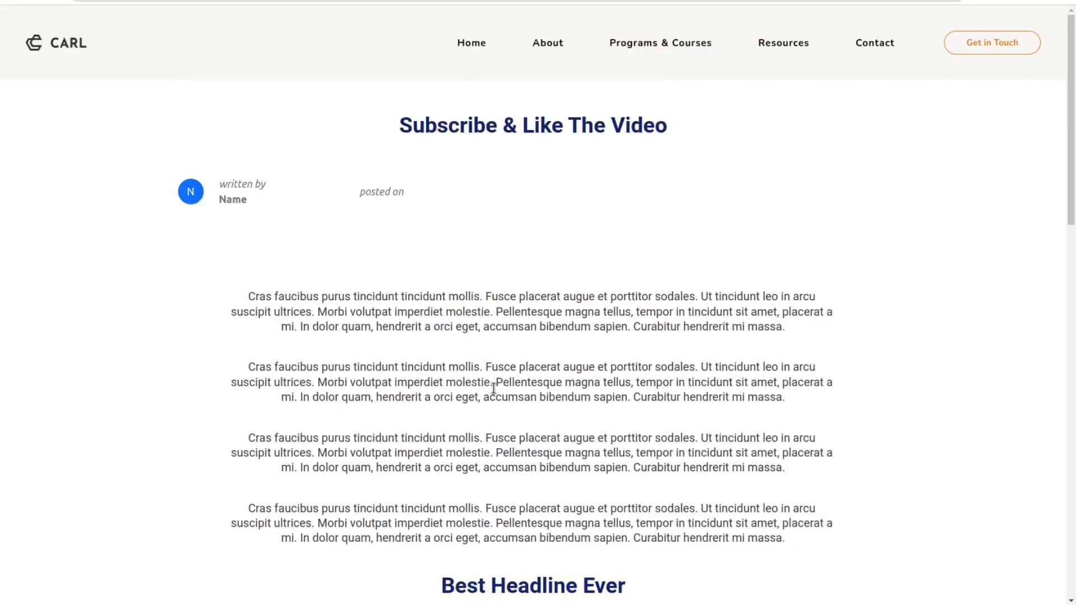
Step: Examine the published post's content, layout and posted-on date
scroll(68, 217, "down", 4)
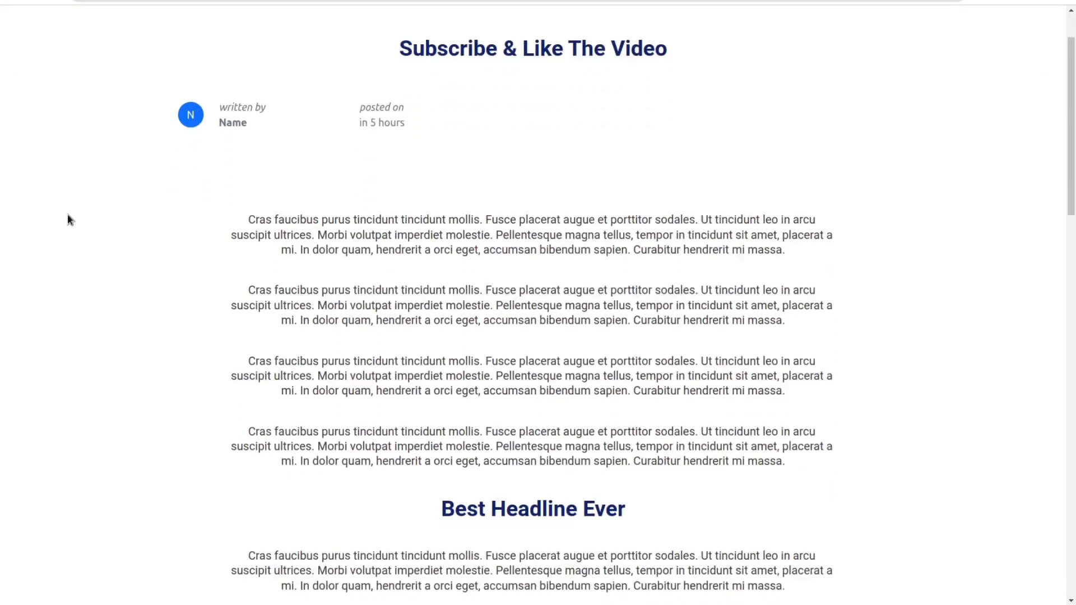
scroll(67, 219, "down", 7)
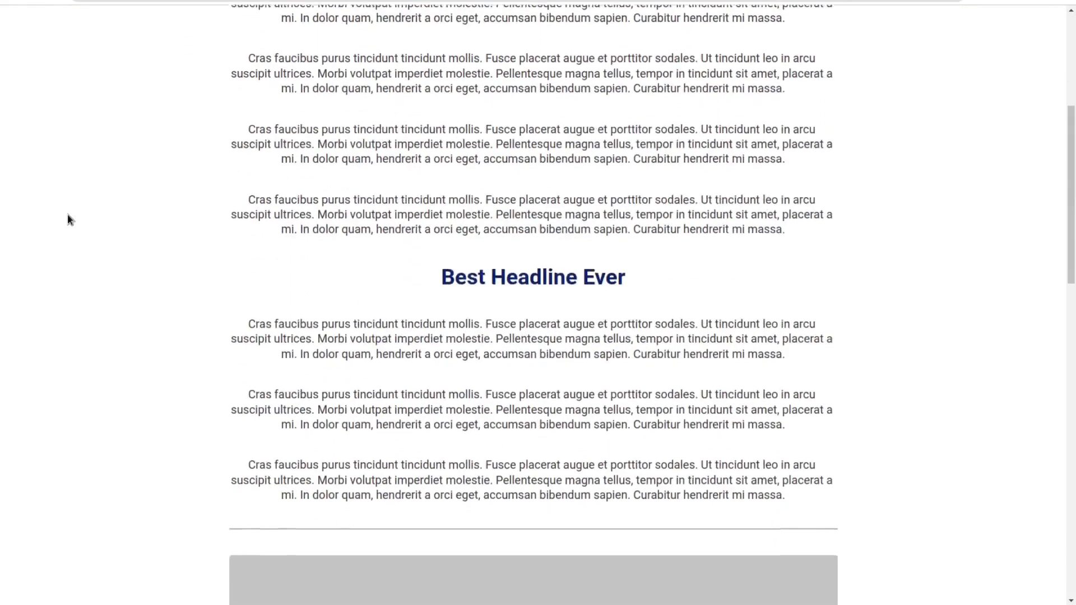
scroll(67, 218, "down", 7)
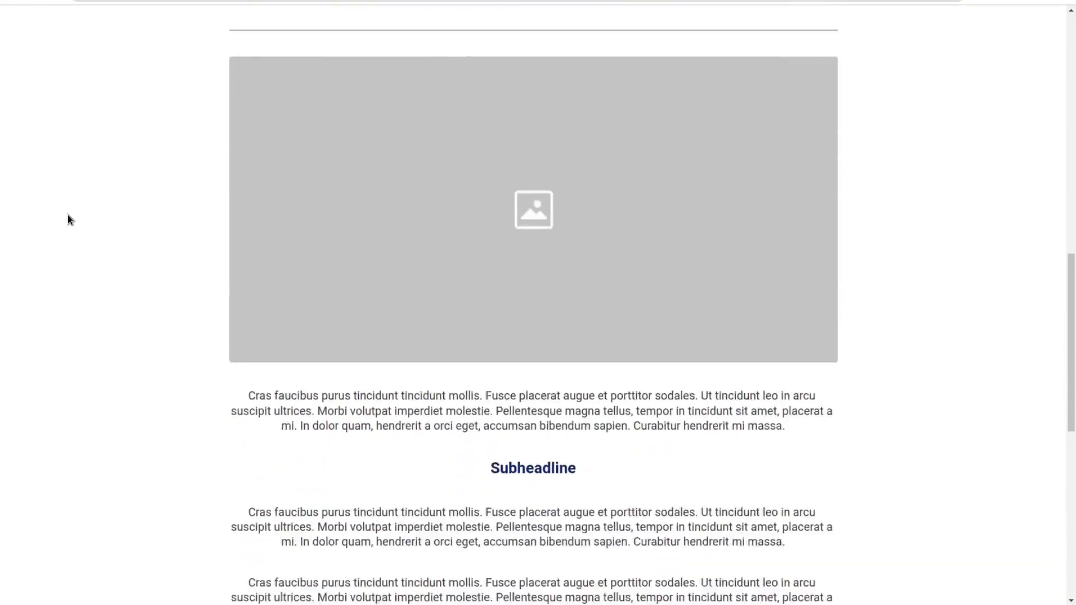
scroll(67, 219, "down", 6)
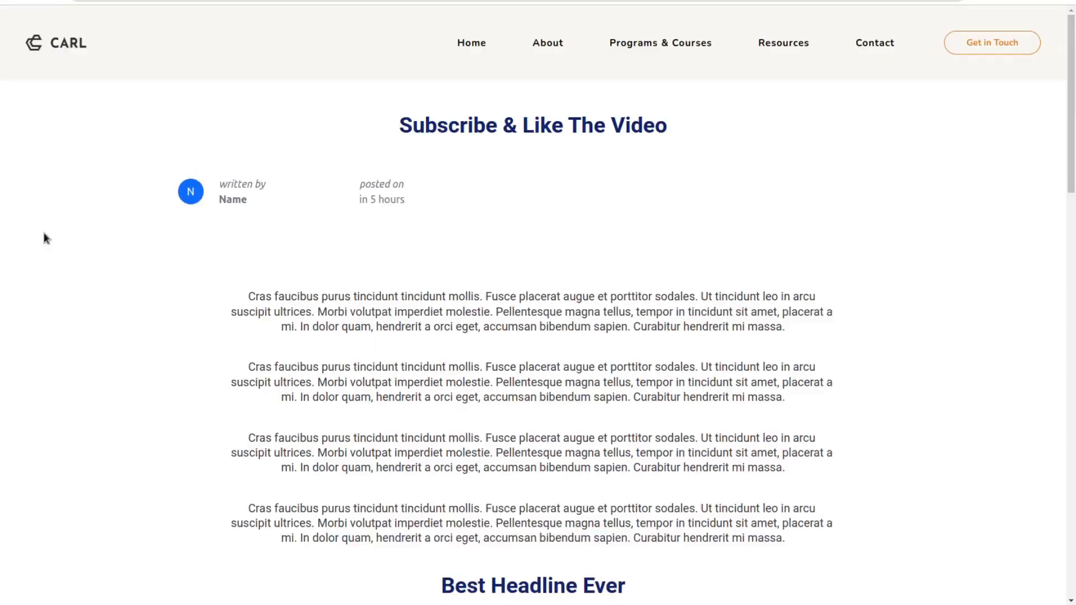
left_click_drag(432, 207, 357, 187)
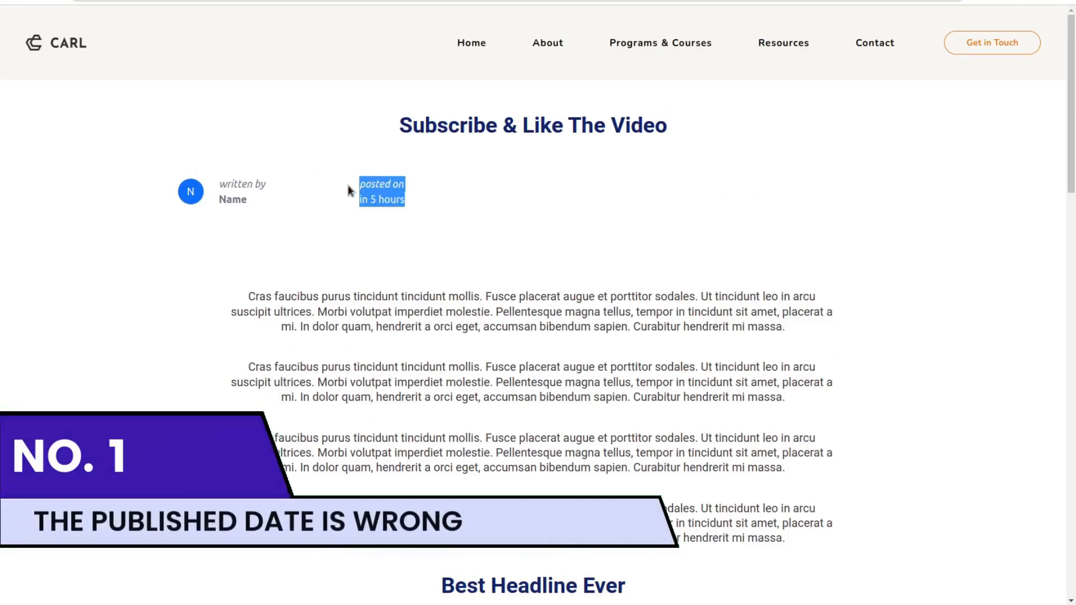
left_click(348, 186)
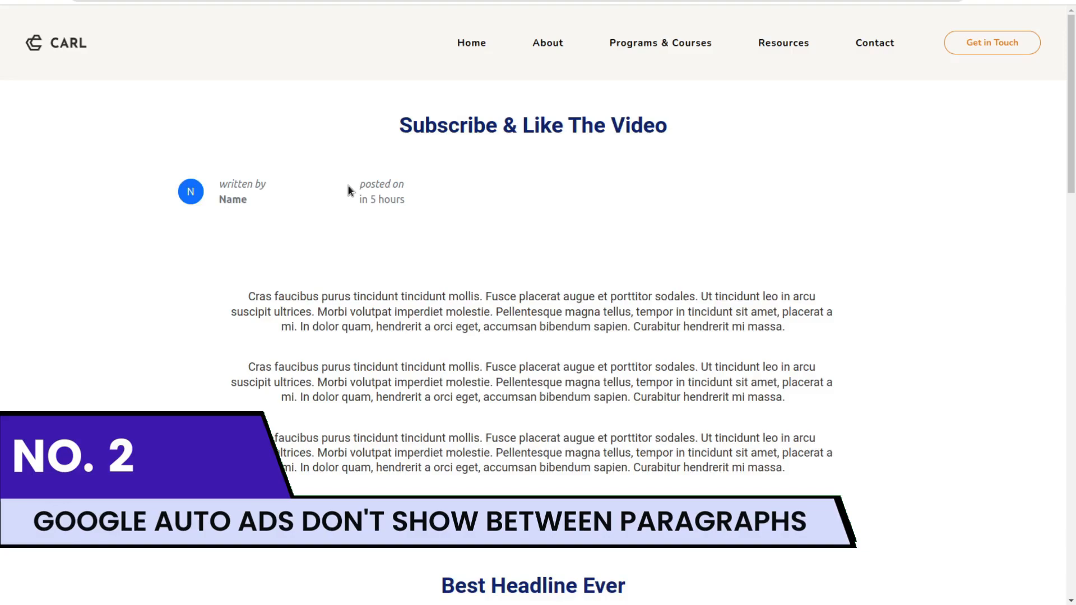
scroll(348, 187, "down", 8)
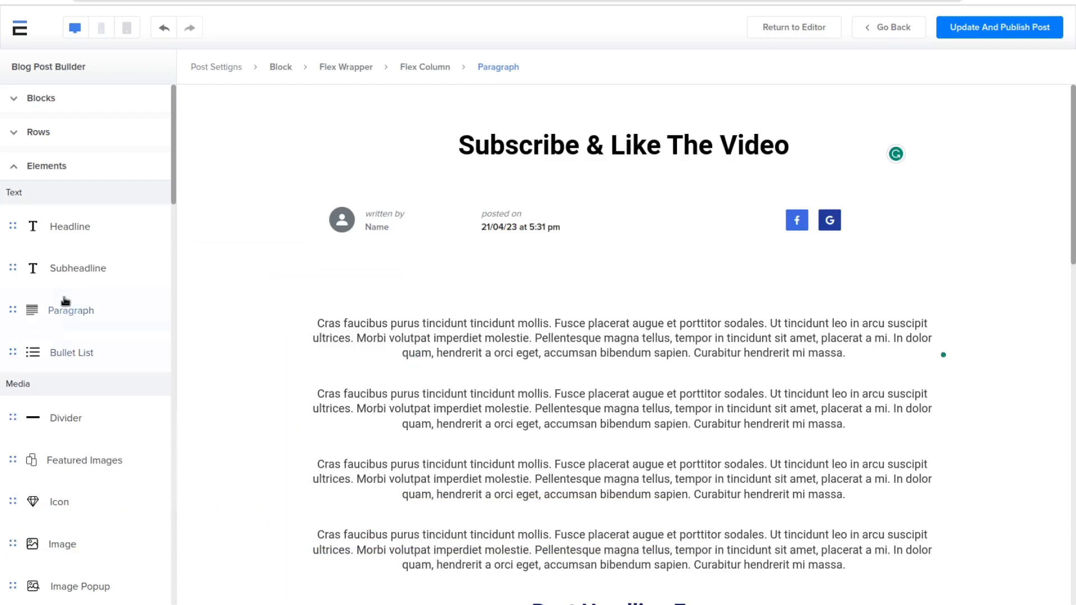
Step: Insert a Subheadline below the post's first paragraph and a Headline element directly beneath it
left_click(67, 274)
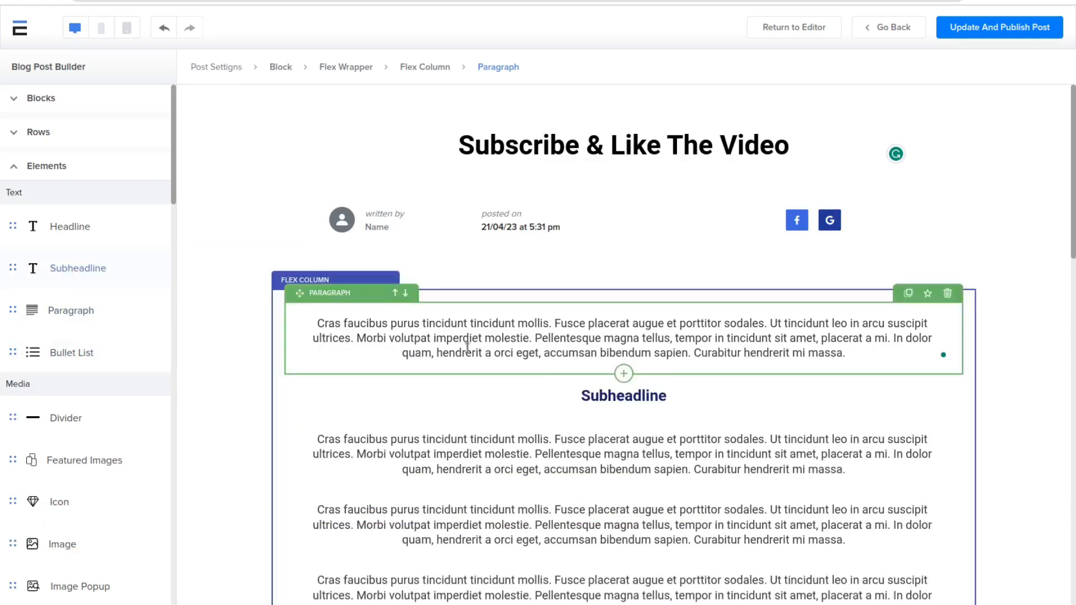
left_click(610, 394)
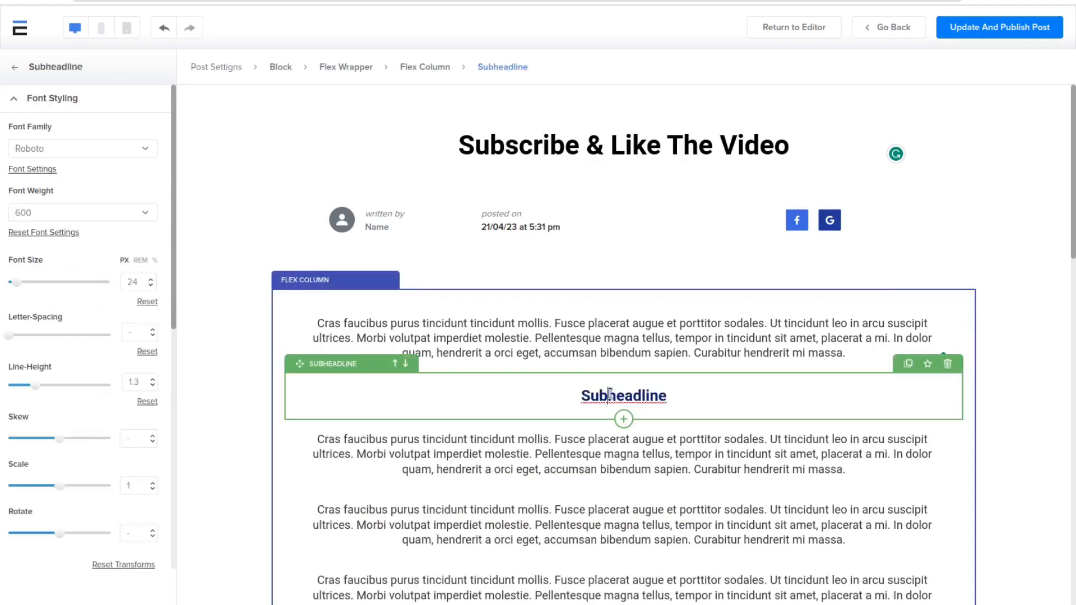
left_click(624, 419)
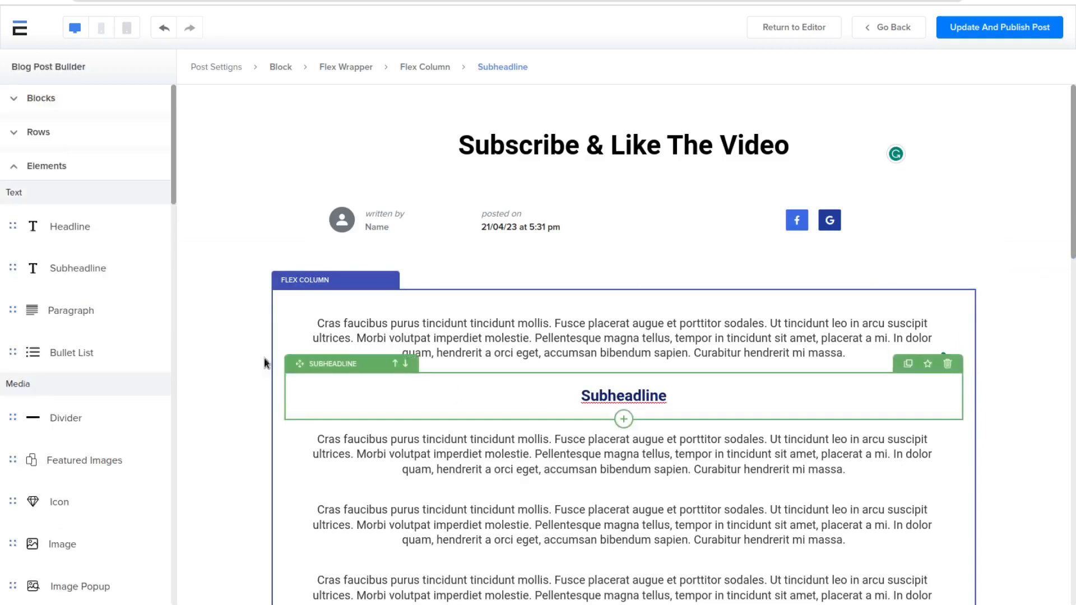
left_click(112, 228)
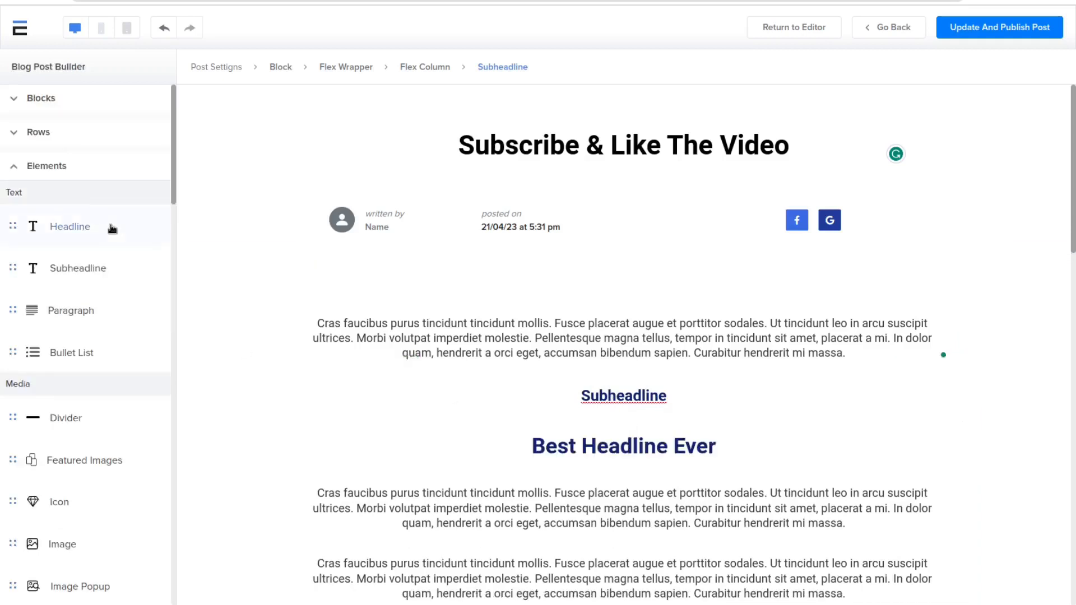
Step: Examine the new headline's HTML Tag options and compare them with the subheadline's font styling settings
left_click(603, 439)
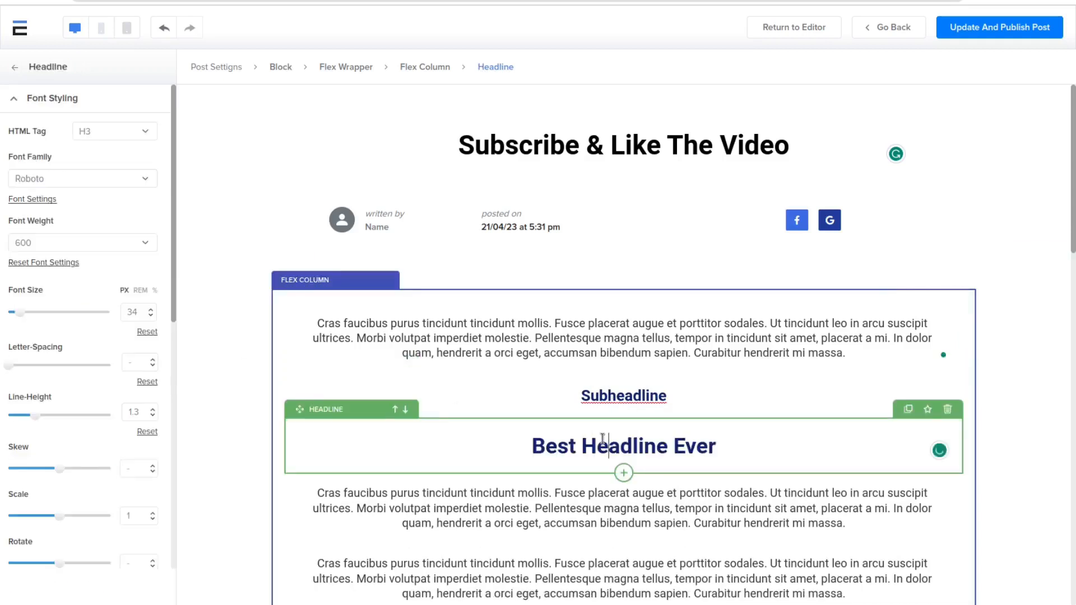
left_click(117, 137)
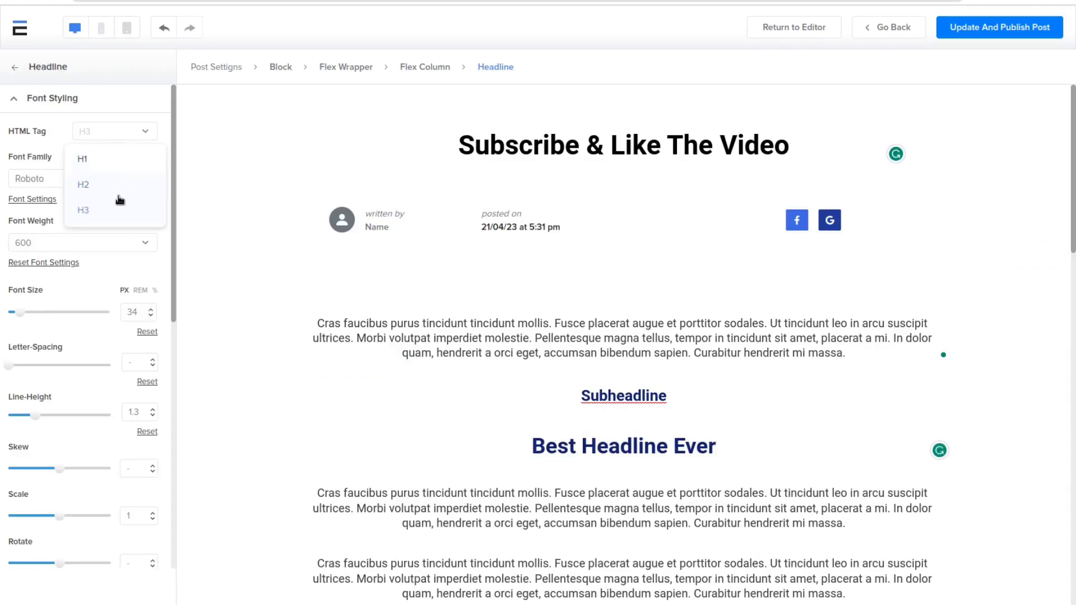
left_click(617, 391)
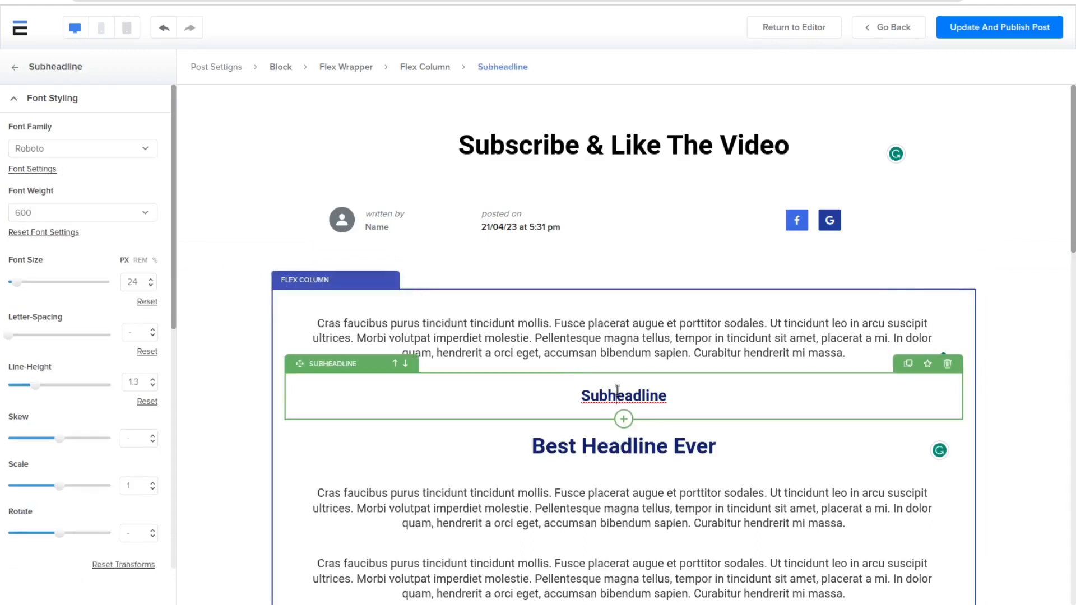